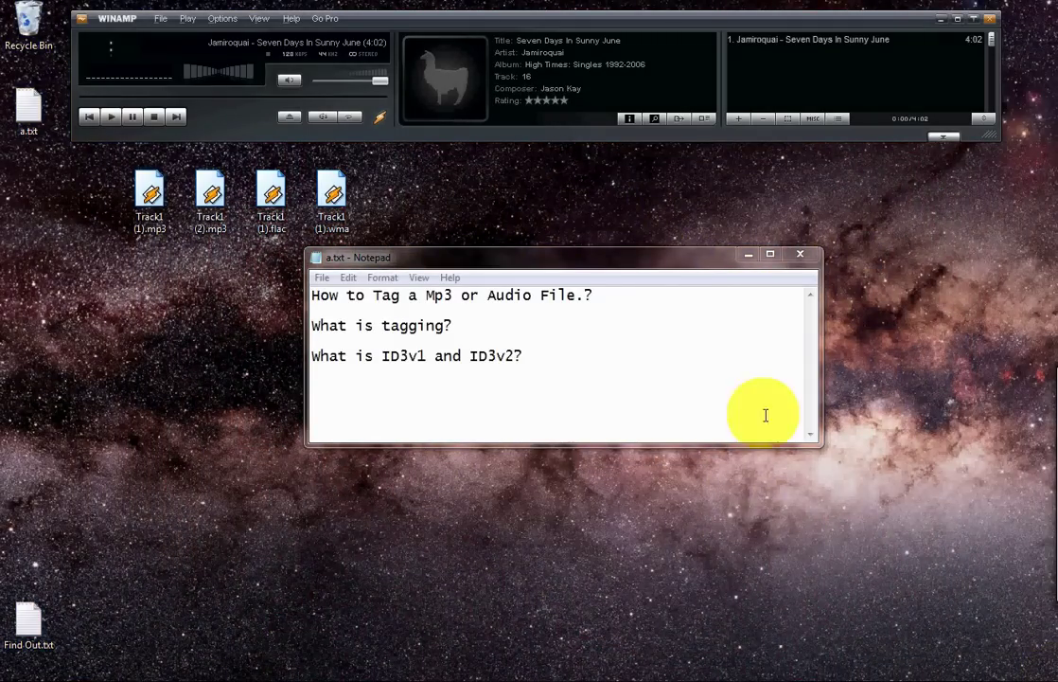
# Step: Start playing the Jamiroquai track "Seven Days In Sunny June" in the player
pyautogui.moveTo(367, 231); pyautogui.dragTo(118, 163)
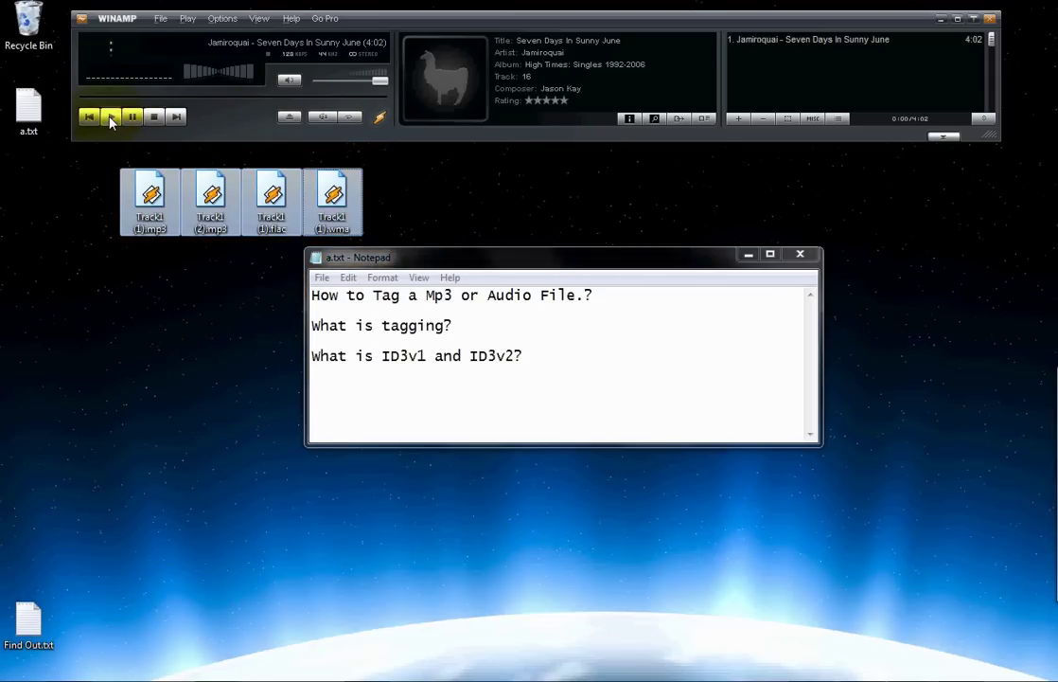
pyautogui.click(109, 116)
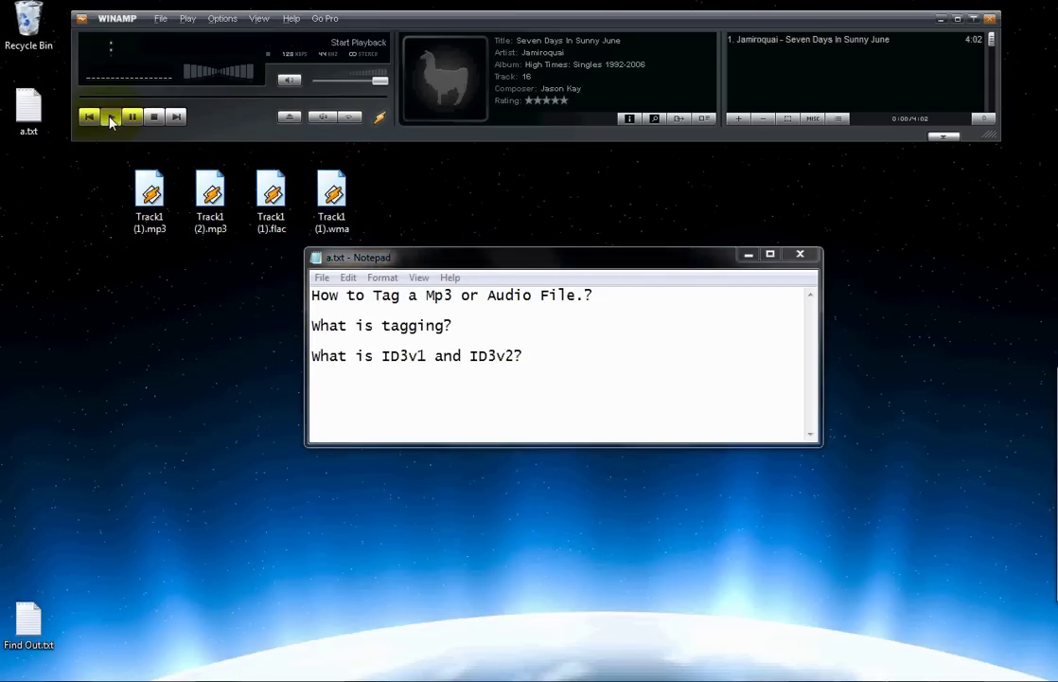
pyautogui.click(796, 43)
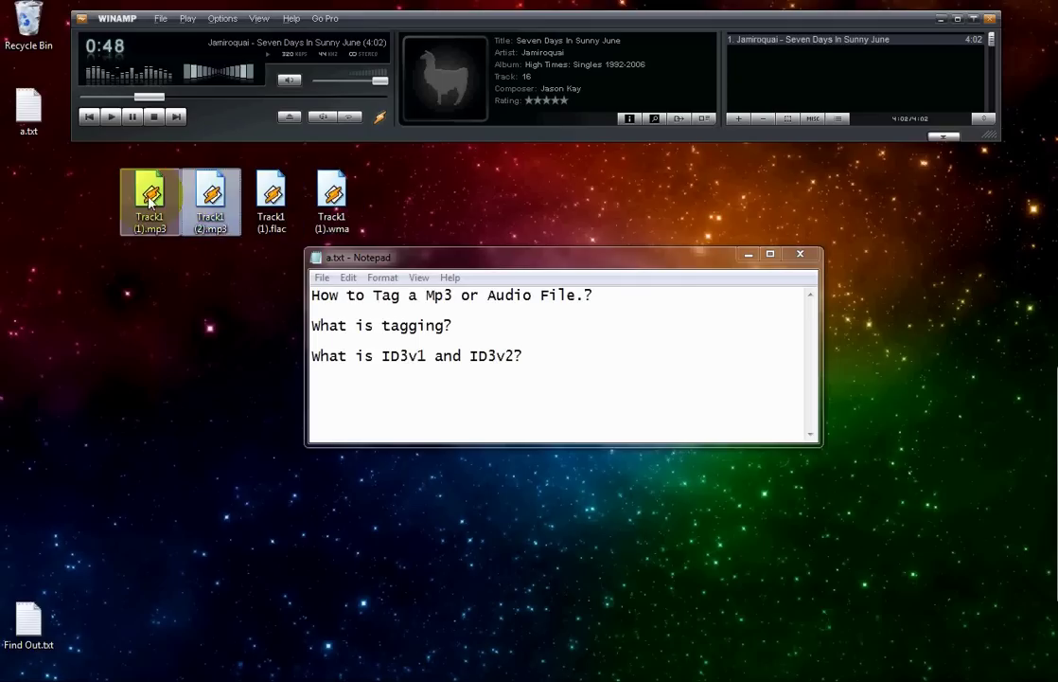
# Step: Play the desktop file Track1 (1).wma from among the four untagged audio files
pyautogui.click(150, 202)
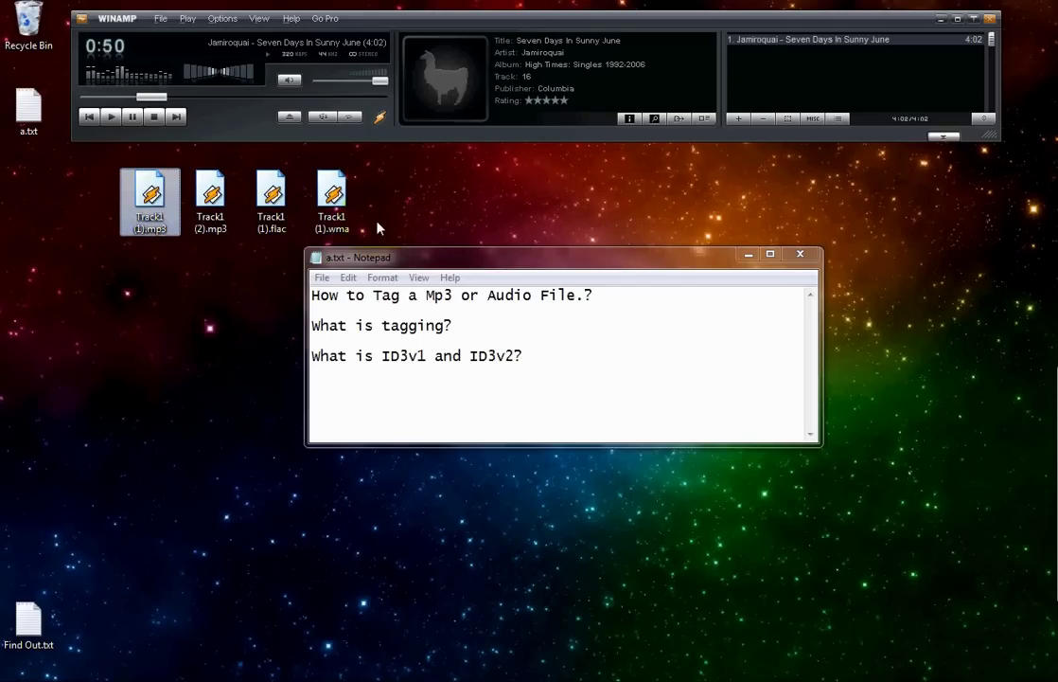
pyautogui.moveTo(468, 209); pyautogui.dragTo(121, 165)
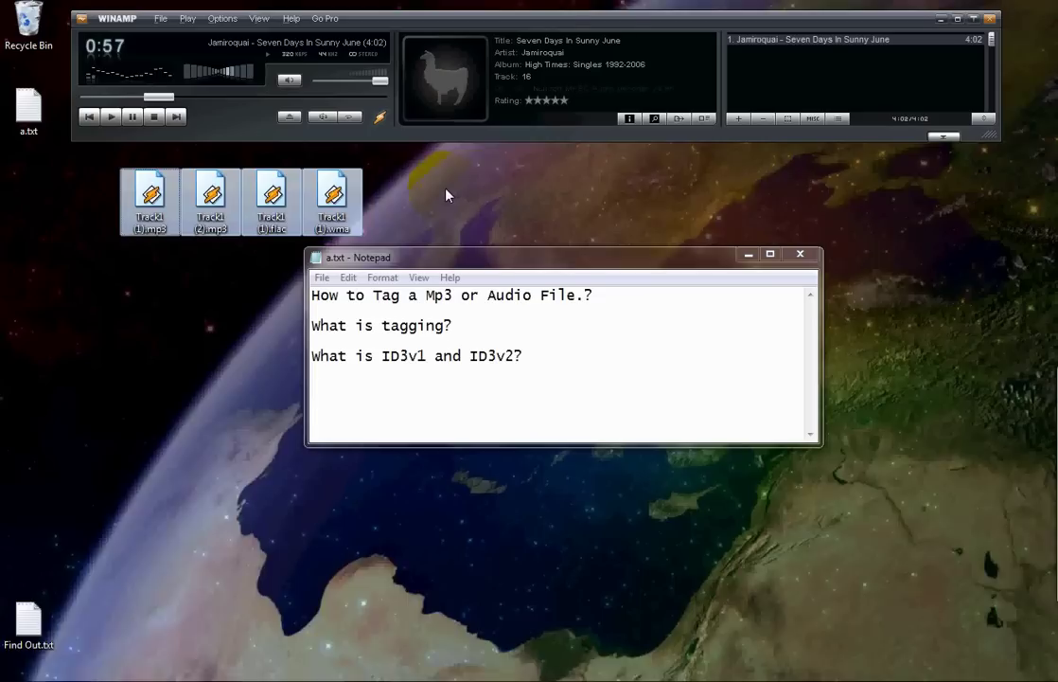
pyautogui.doubleClick(333, 197)
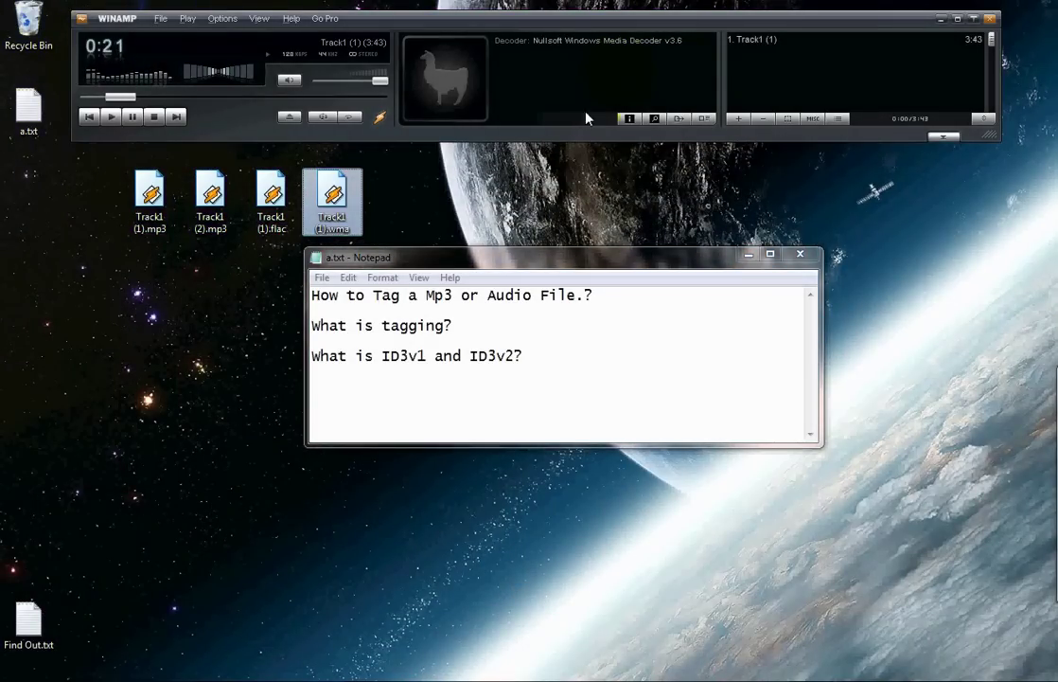
# Step: Examine the Basic Info, ID3v1 and ID3v2 screenshots of Back In Black.mp3 in Windows Photo Viewer and minimize the viewer
pyautogui.click(566, 263)
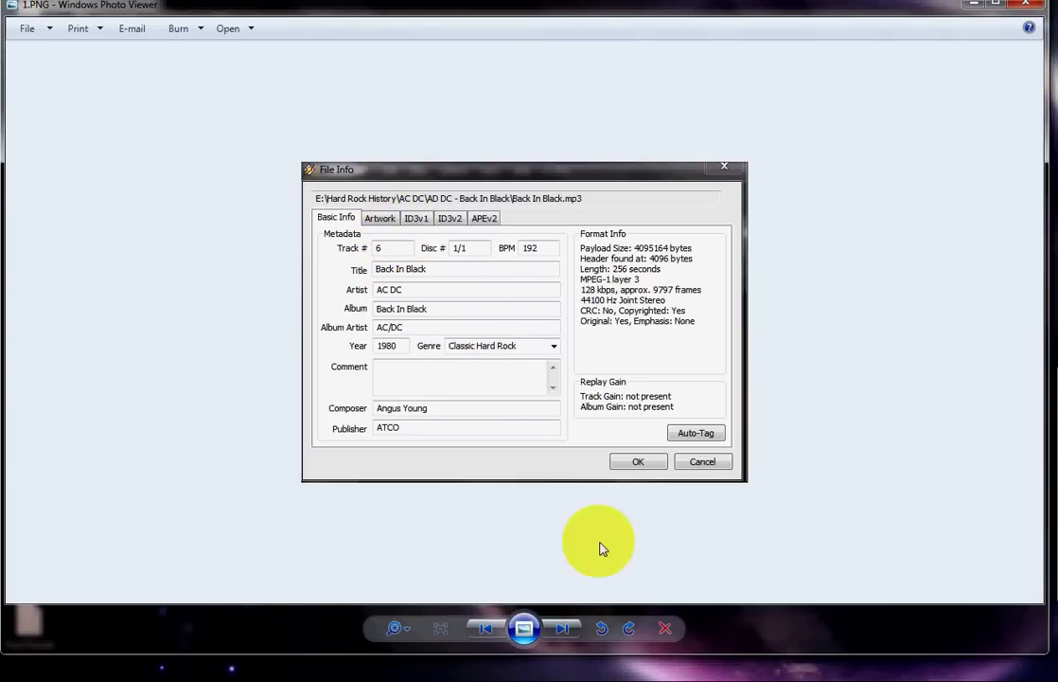
pyautogui.click(566, 630)
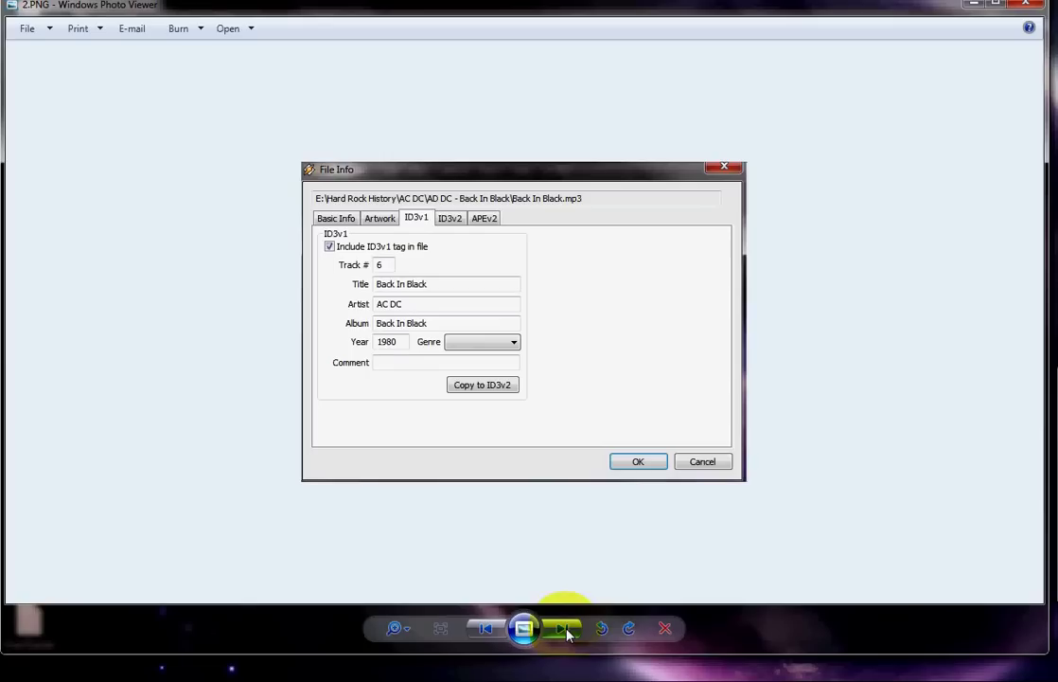
pyautogui.click(566, 630)
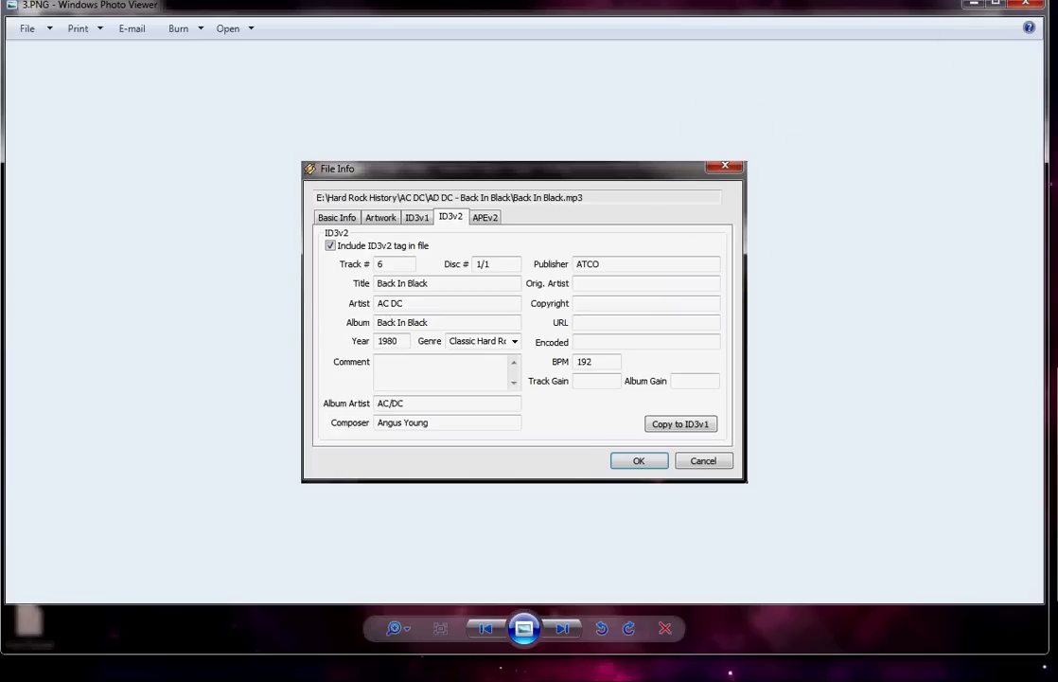
pyautogui.click(973, 6)
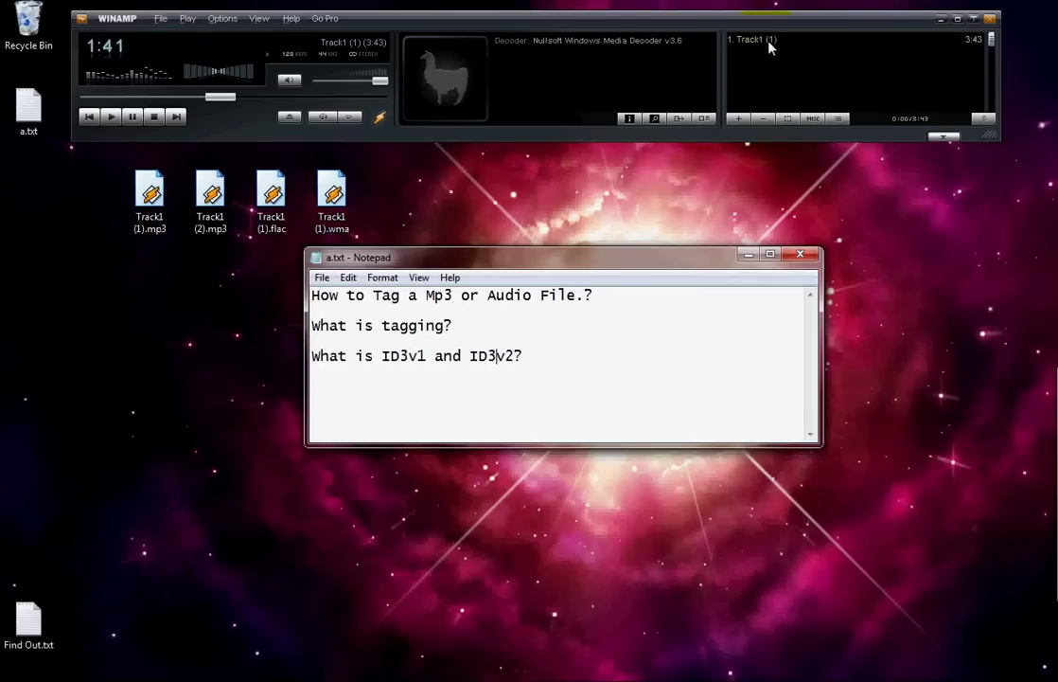
# Step: Inspect the basic and advanced file info of Track1 (1).wma in the playlist and close it without changes
pyautogui.rightClick(767, 44)
pyautogui.click(820, 175)
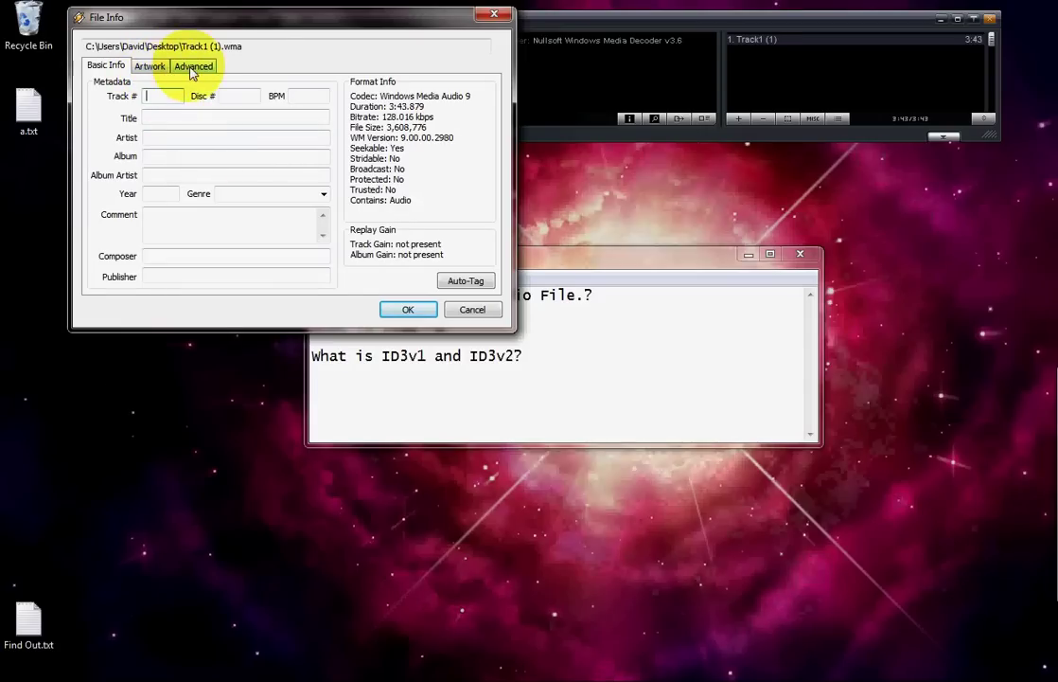
pyautogui.moveTo(177, 19); pyautogui.dragTo(376, 55)
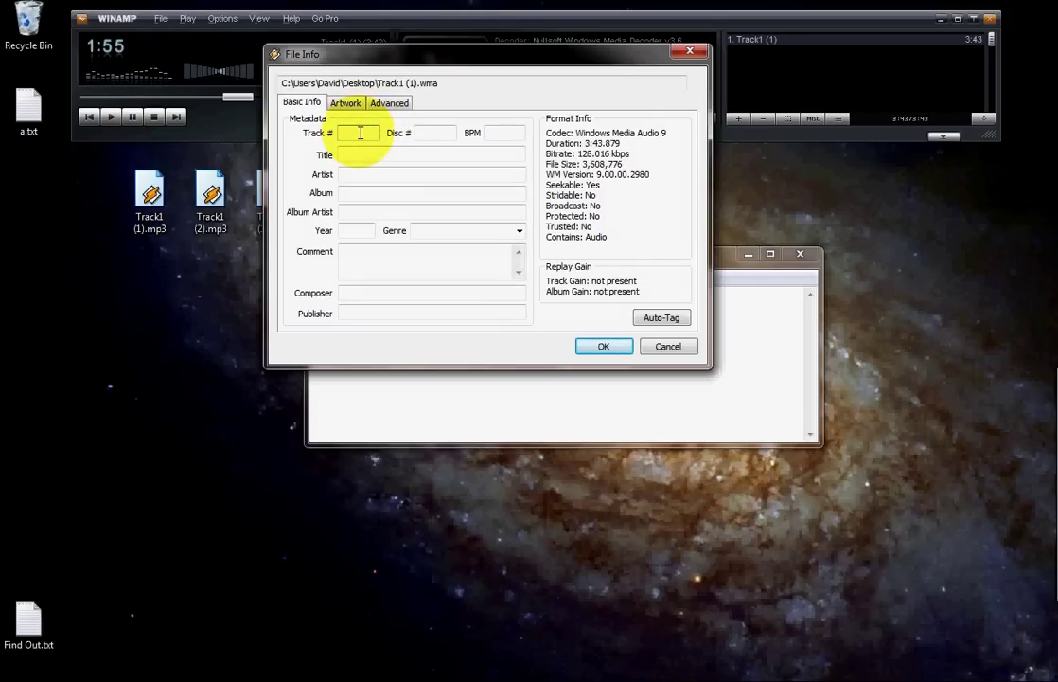
pyautogui.click(381, 104)
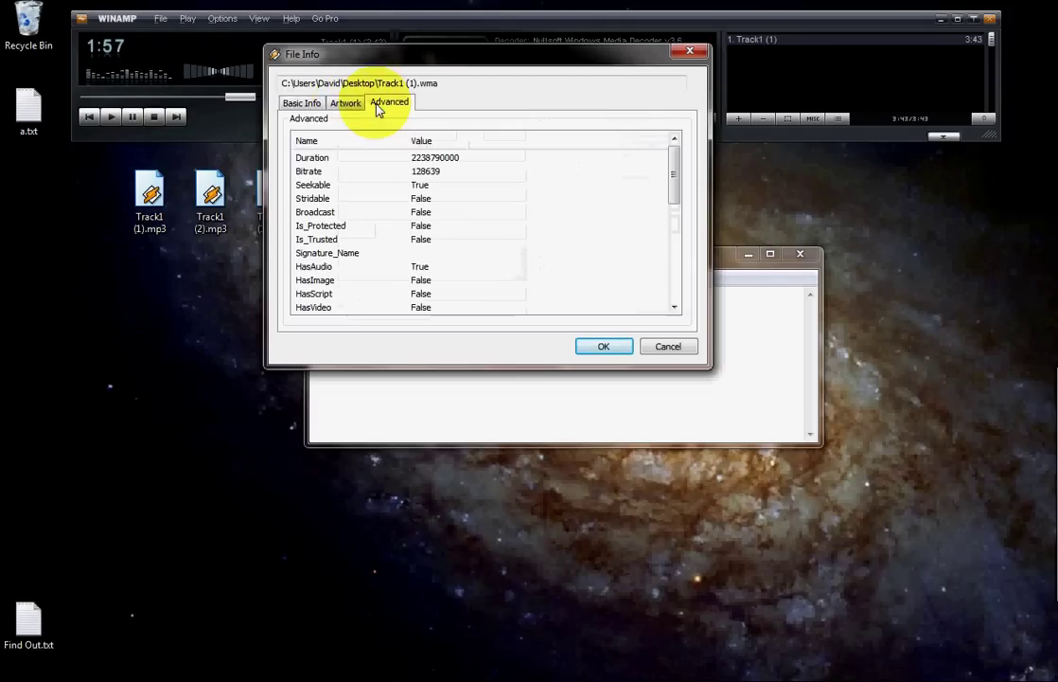
pyautogui.click(303, 104)
pyautogui.click(670, 347)
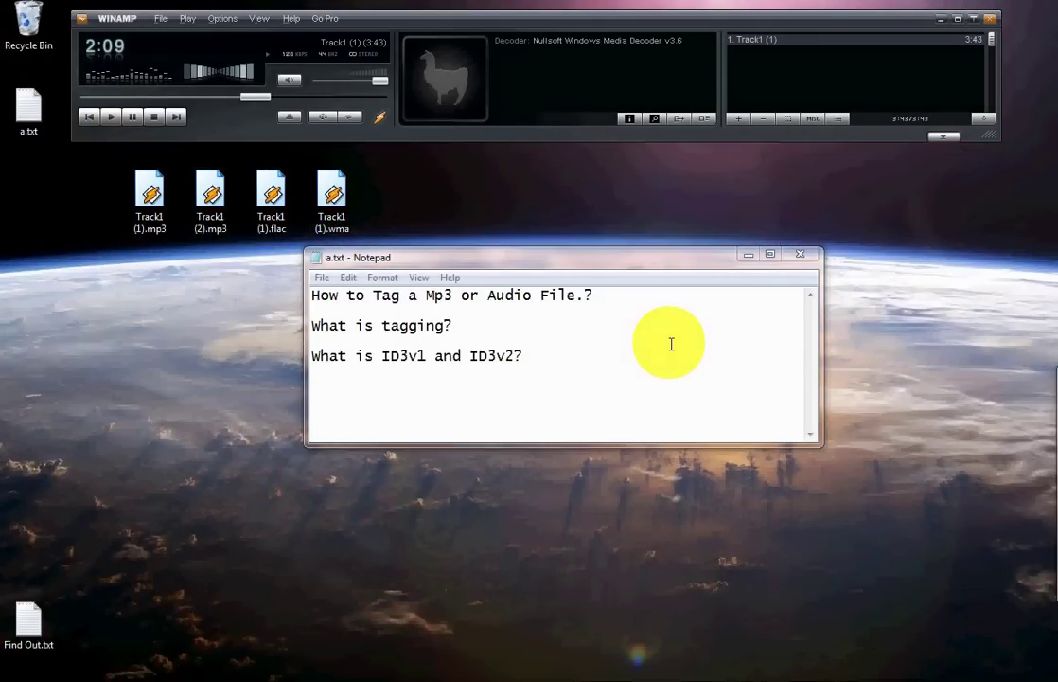
# Step: Stop playback and replace the playlist's contents with the four Track1 audio files from the desktop
pyautogui.click(153, 118)
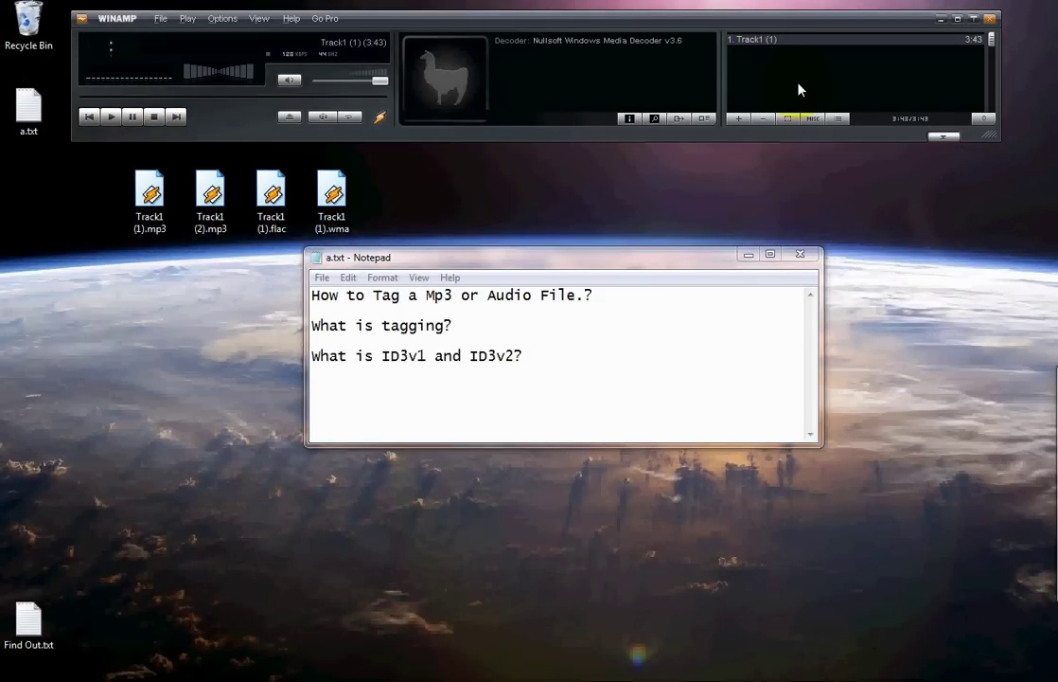
pyautogui.press('Delete')
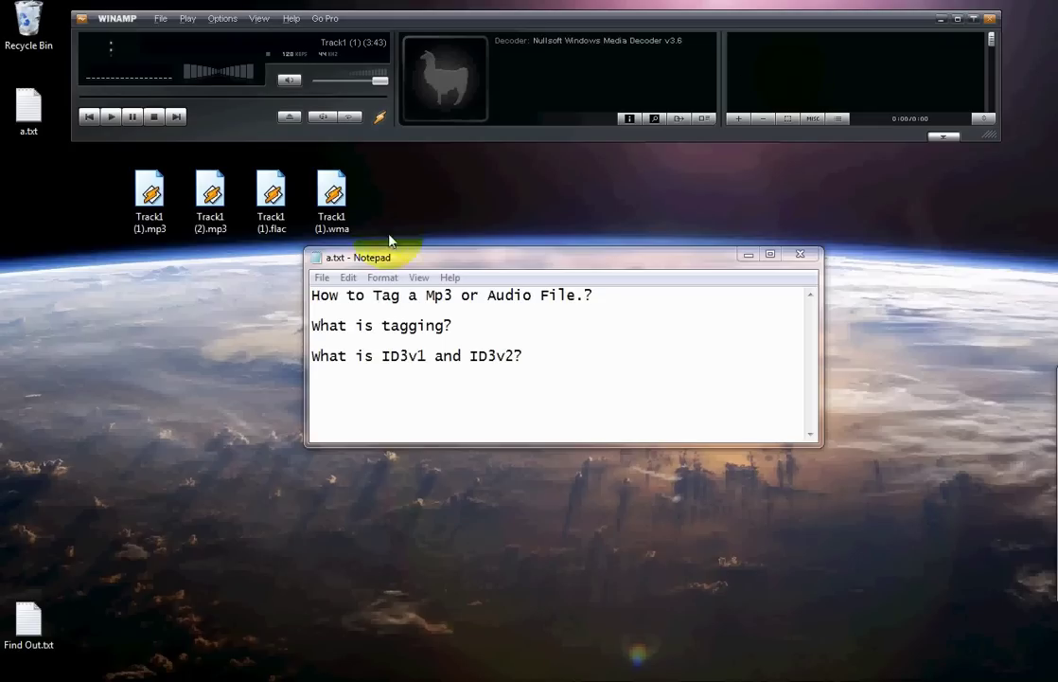
pyautogui.moveTo(521, 221); pyautogui.dragTo(122, 168)
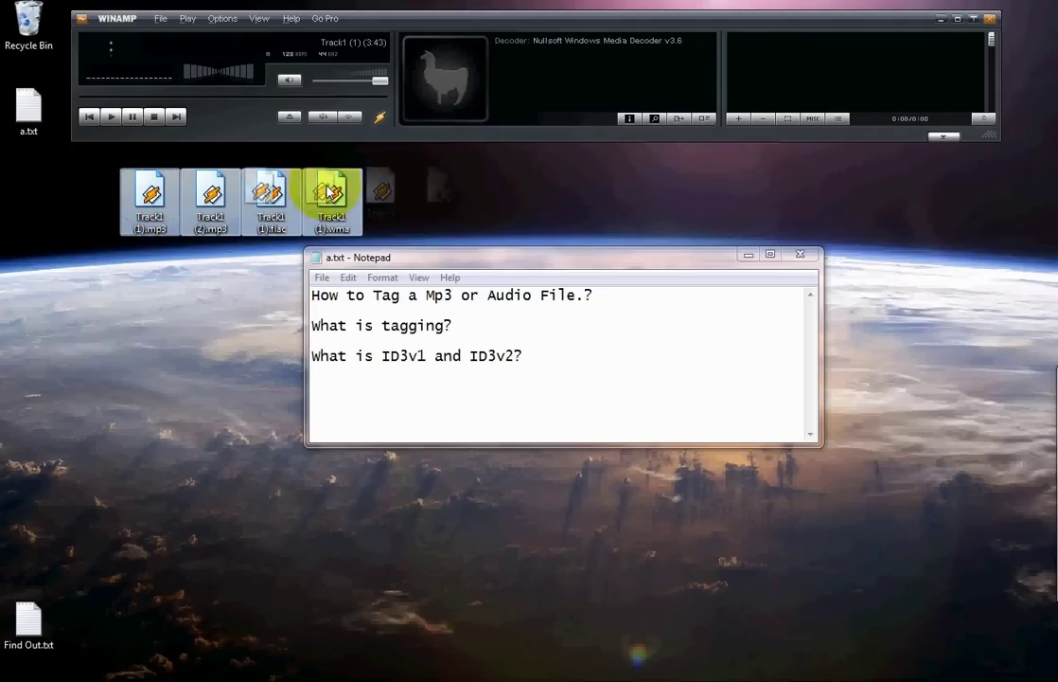
pyautogui.moveTo(332, 195); pyautogui.dragTo(758, 46)
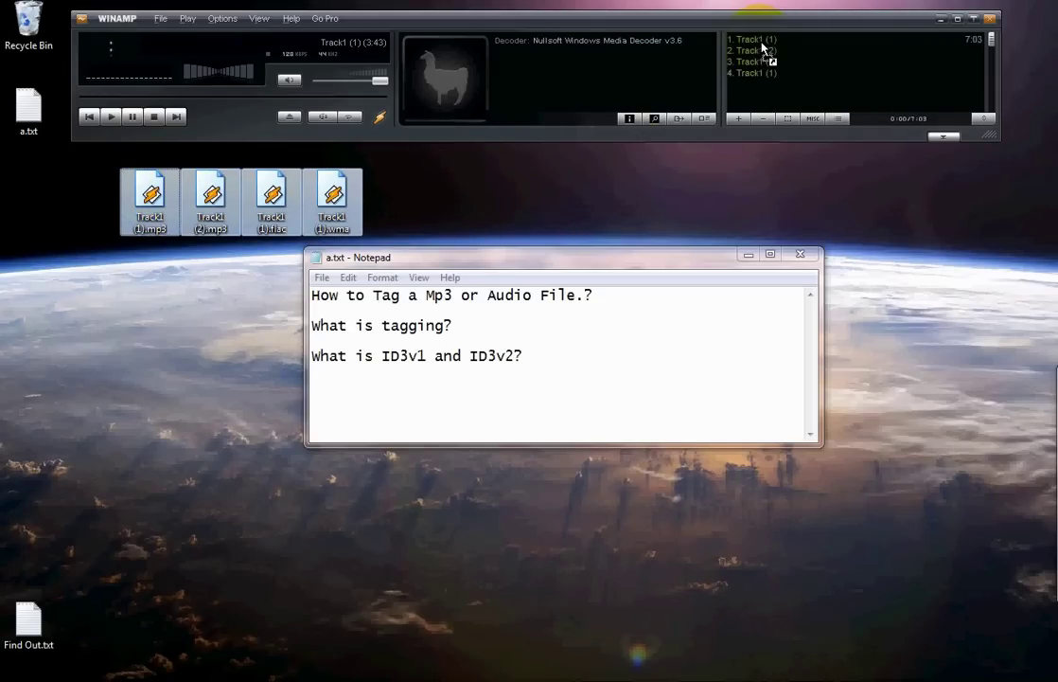
# Step: Widen the playlist pane and leave no track selected in it
pyautogui.click(810, 97)
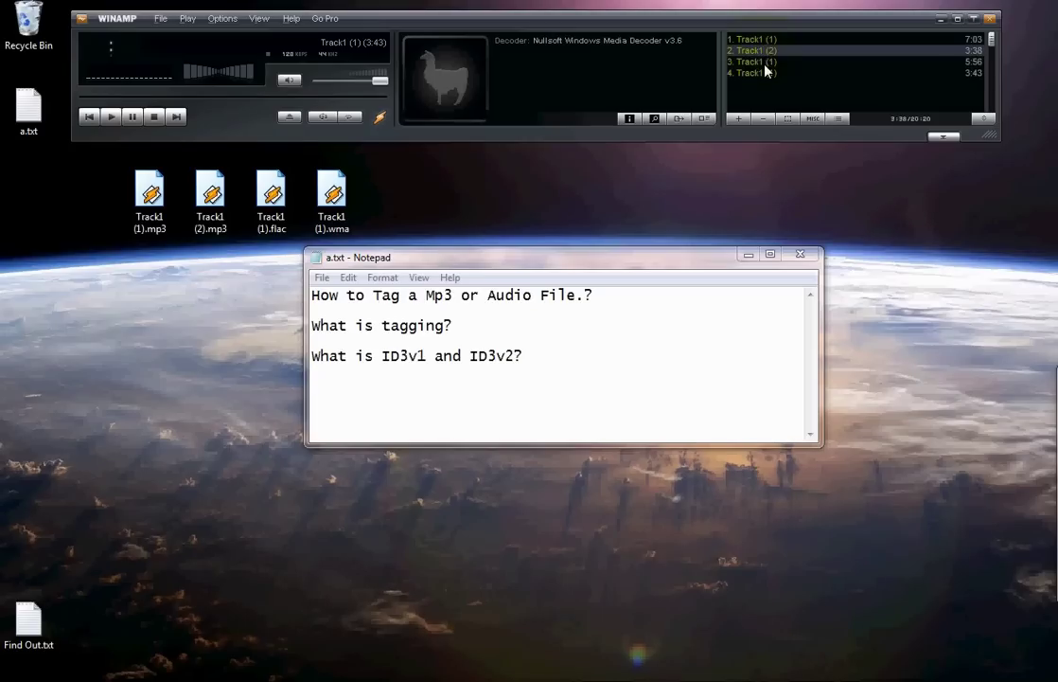
pyautogui.click(767, 73)
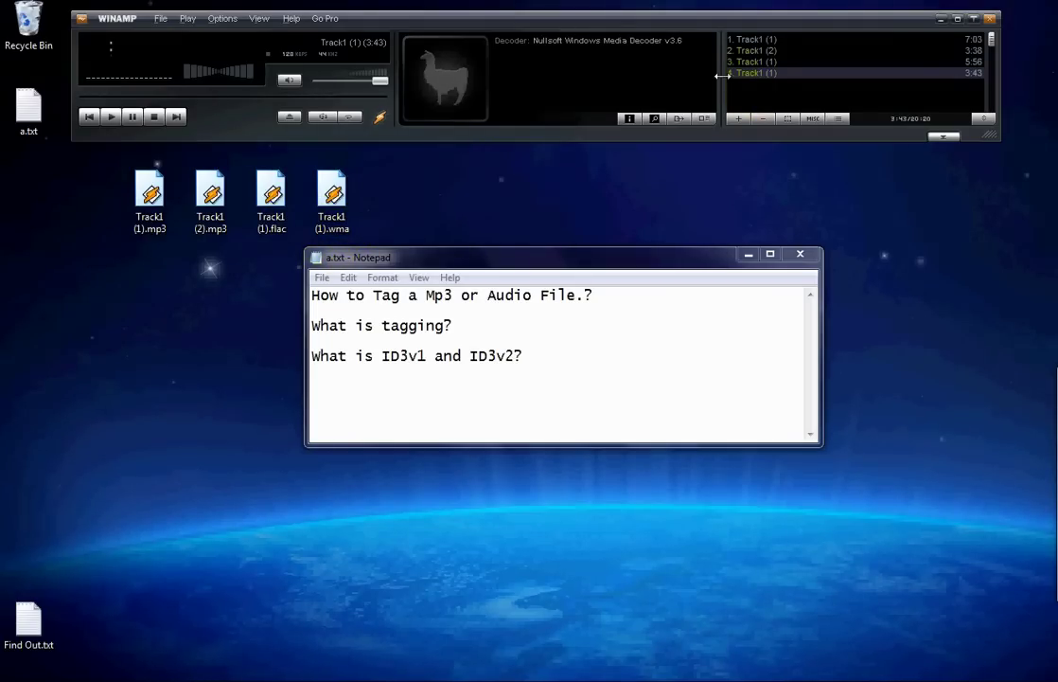
pyautogui.moveTo(723, 77); pyautogui.dragTo(618, 78)
pyautogui.click(669, 96)
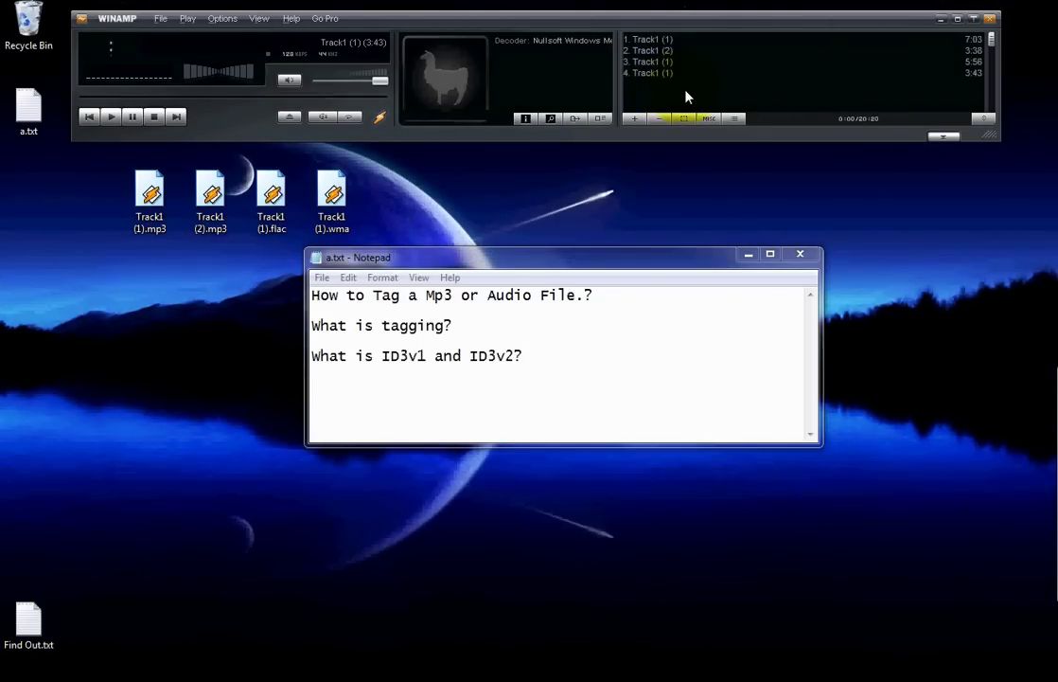
# Step: Select all four playlist tracks and move the player window into the screen's upper-left corner at a narrower width
pyautogui.hotkey('ctrl', 'a')
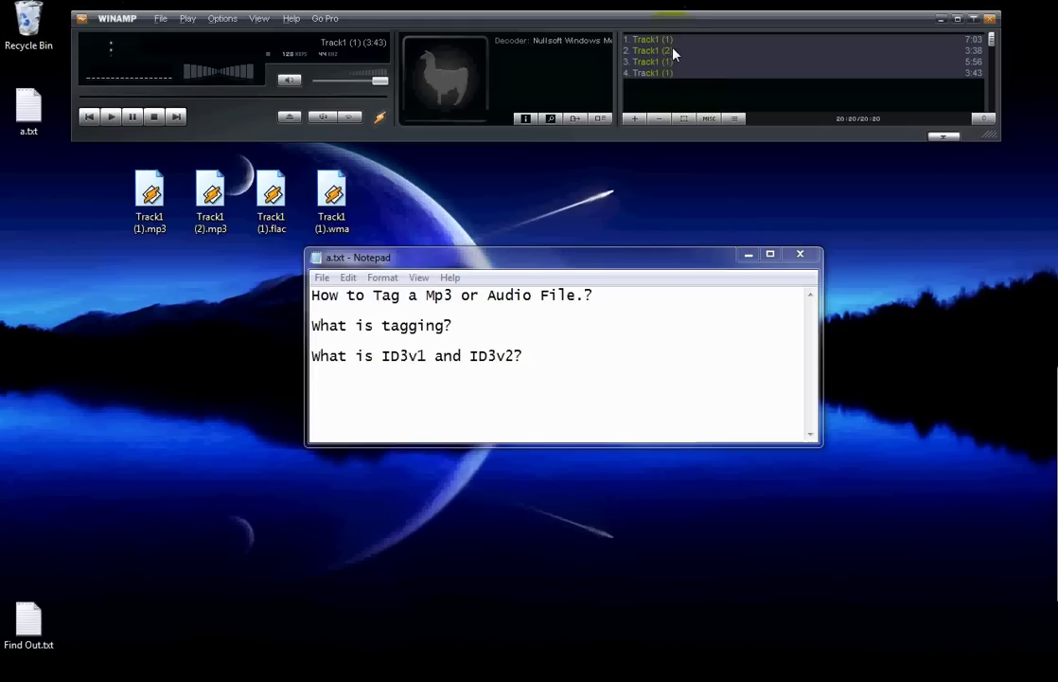
pyautogui.rightClick(673, 52)
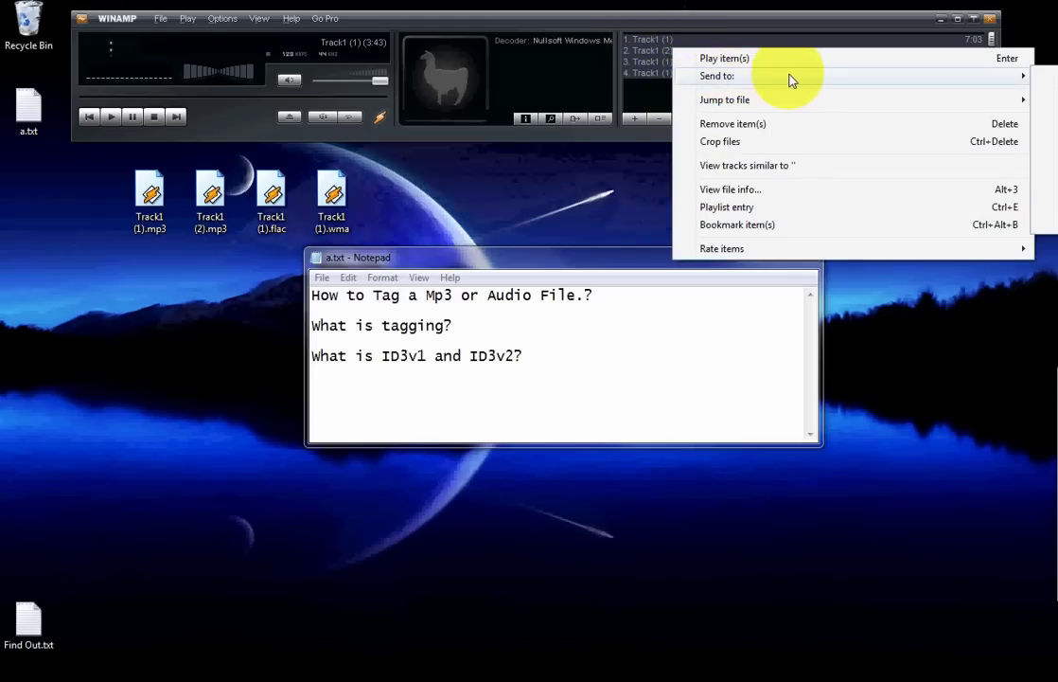
pyautogui.click(567, 21)
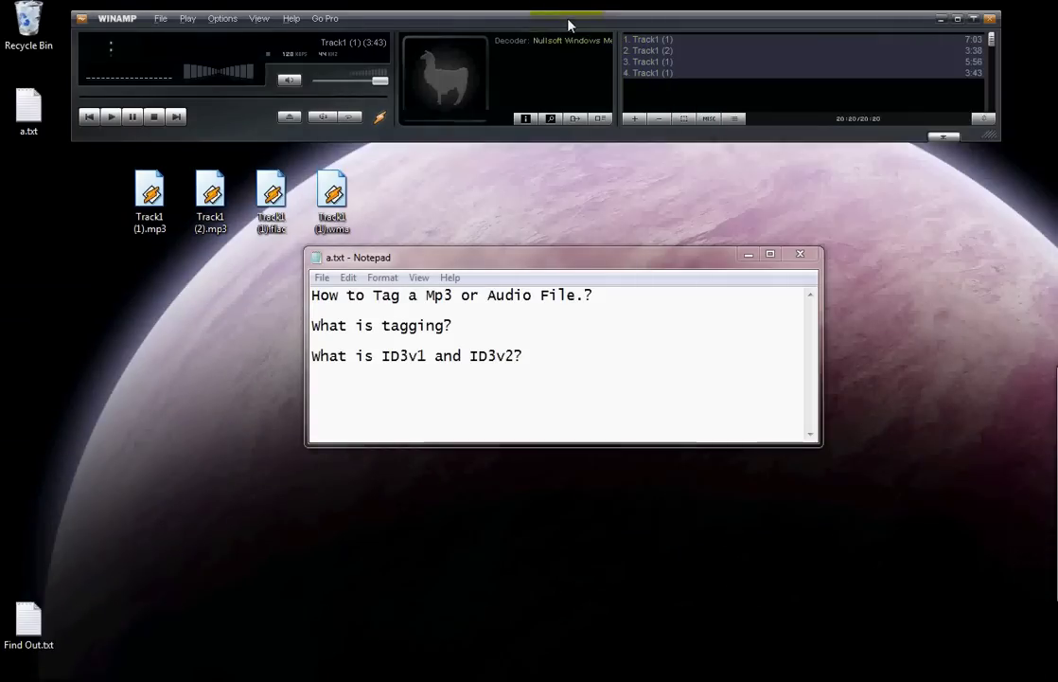
pyautogui.moveTo(567, 21); pyautogui.dragTo(510, 20)
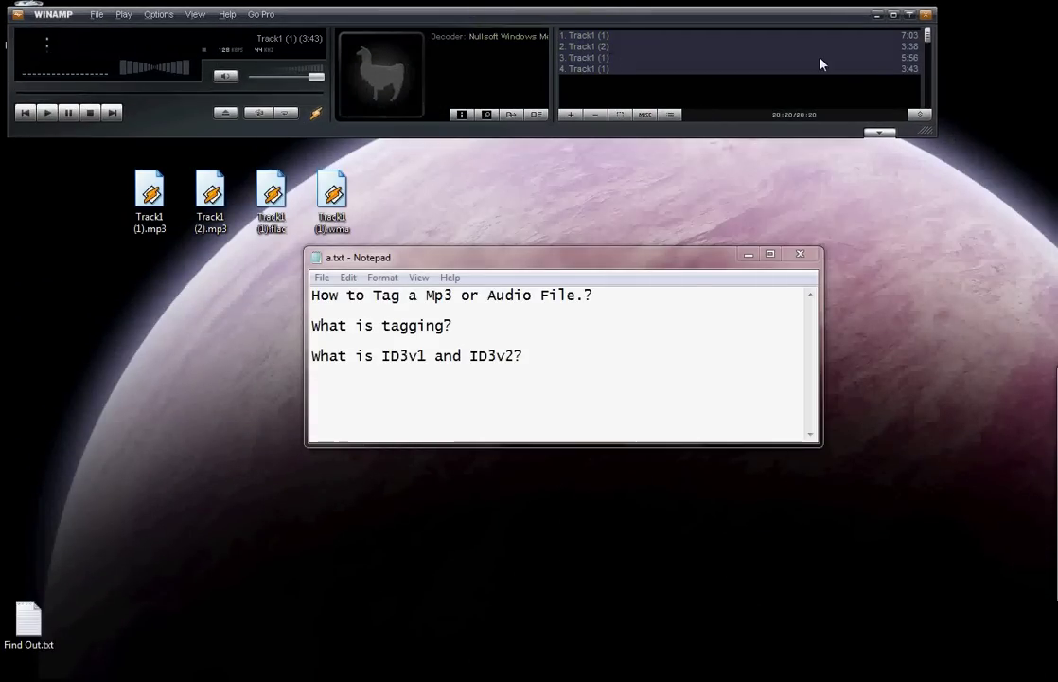
pyautogui.moveTo(736, 58); pyautogui.dragTo(640, 68)
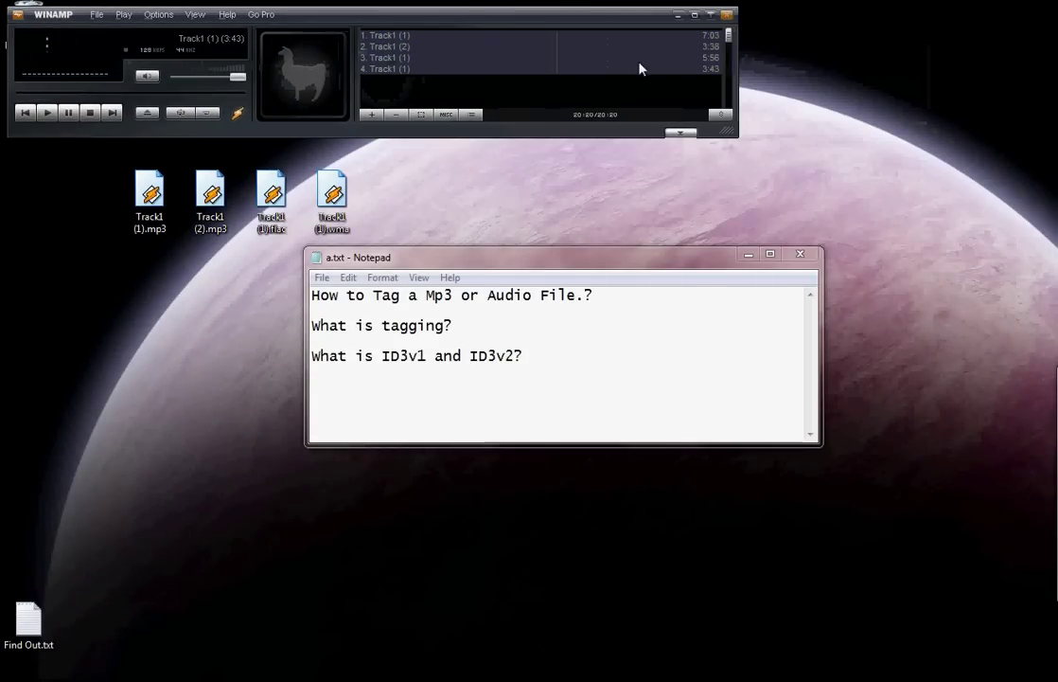
# Step: Try to auto-tag the four selected playlist tracks and cancel without applying any changes
pyautogui.rightClick(404, 57)
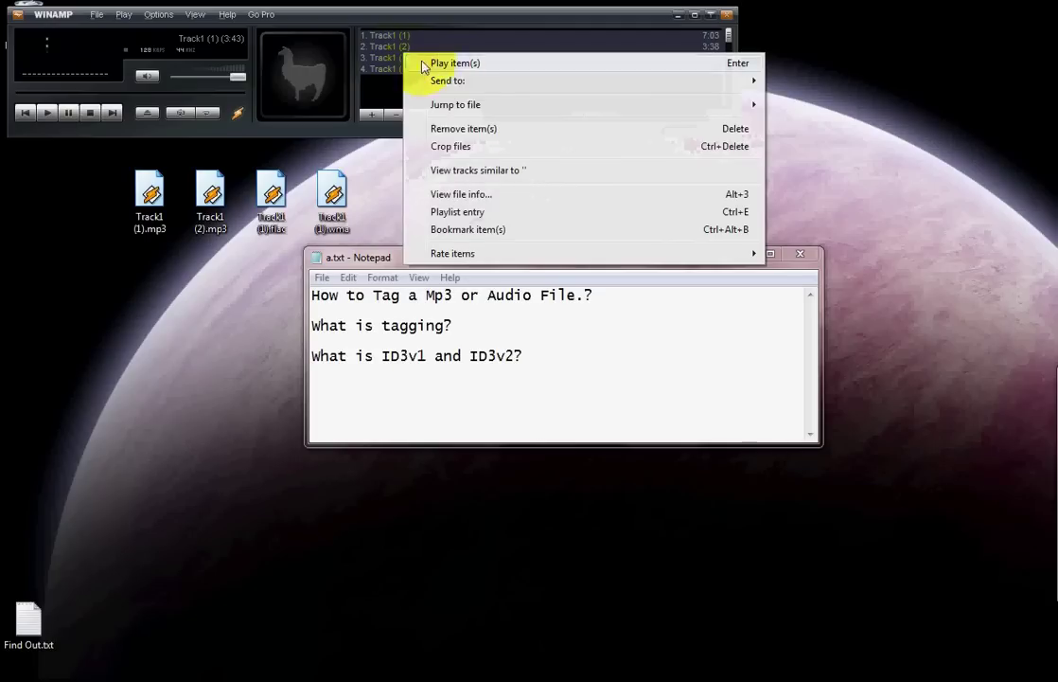
pyautogui.moveTo(683, 84)
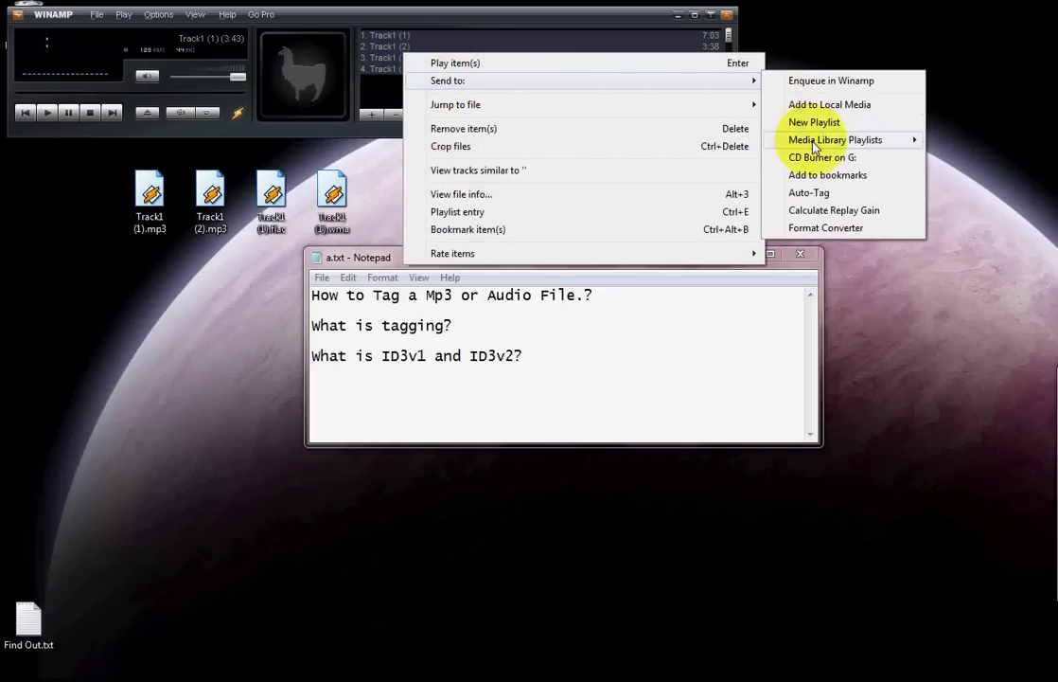
pyautogui.click(819, 195)
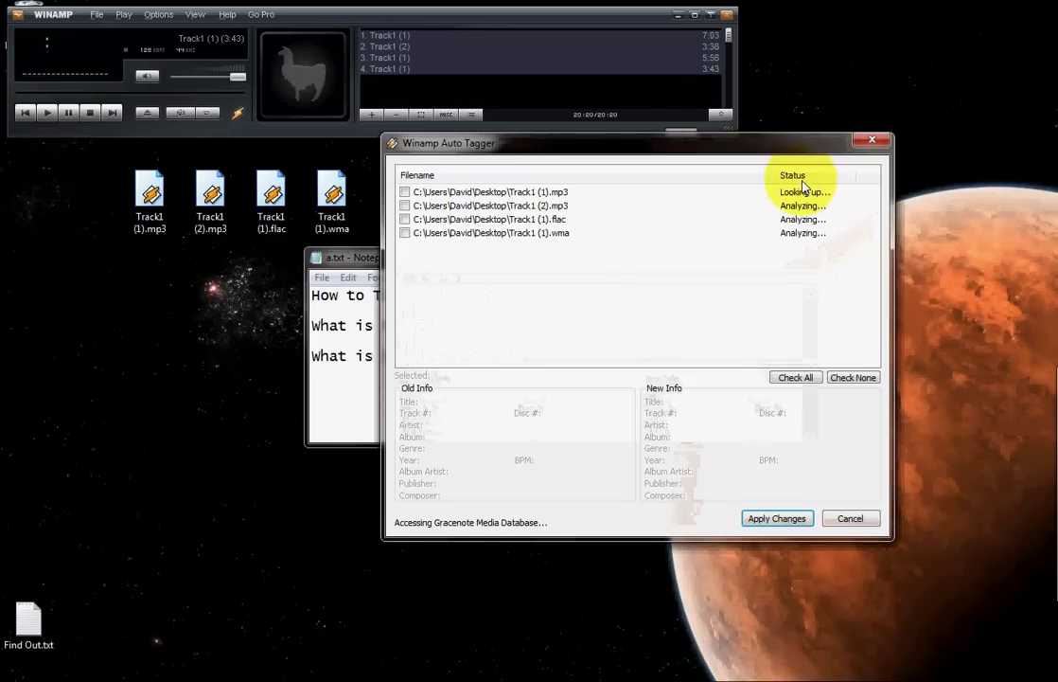
pyautogui.moveTo(756, 148); pyautogui.dragTo(716, 63)
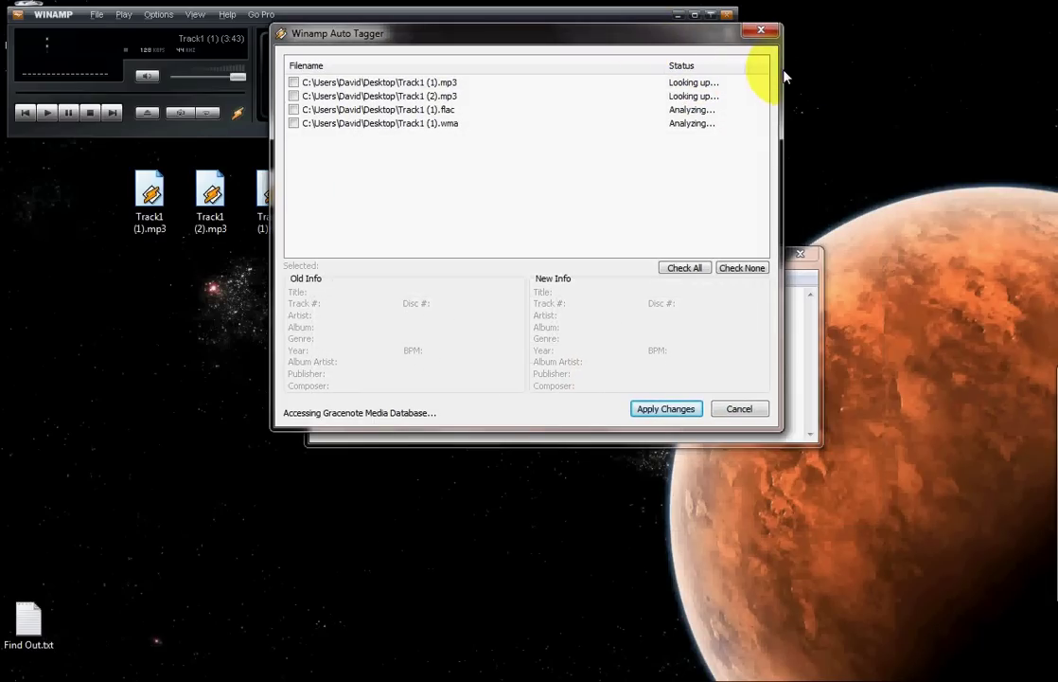
pyautogui.moveTo(519, 53); pyautogui.dragTo(620, 68)
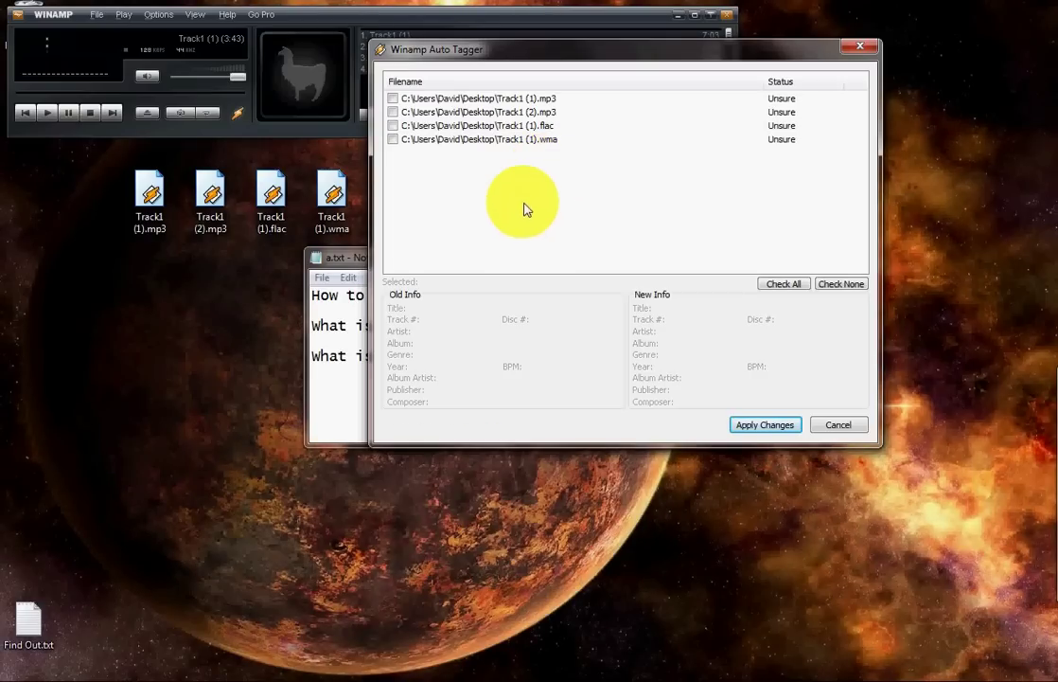
pyautogui.click(837, 427)
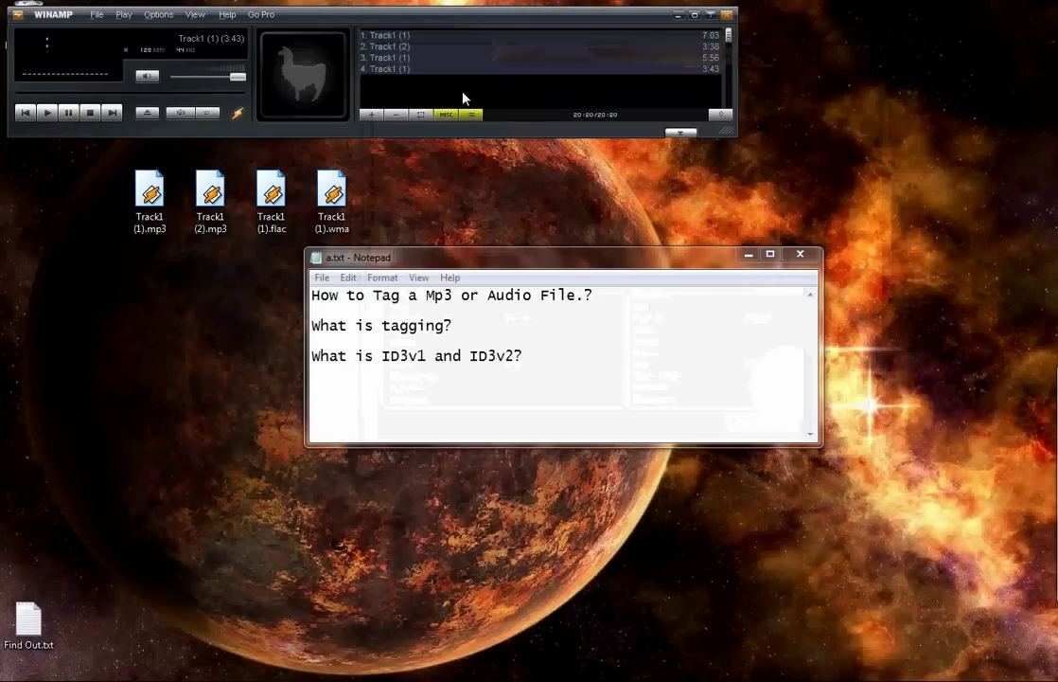
# Step: Run Auto-Tag again on all four playlist tracks and move the results window clear of the screen's center
pyautogui.rightClick(420, 48)
pyautogui.moveTo(490, 75)
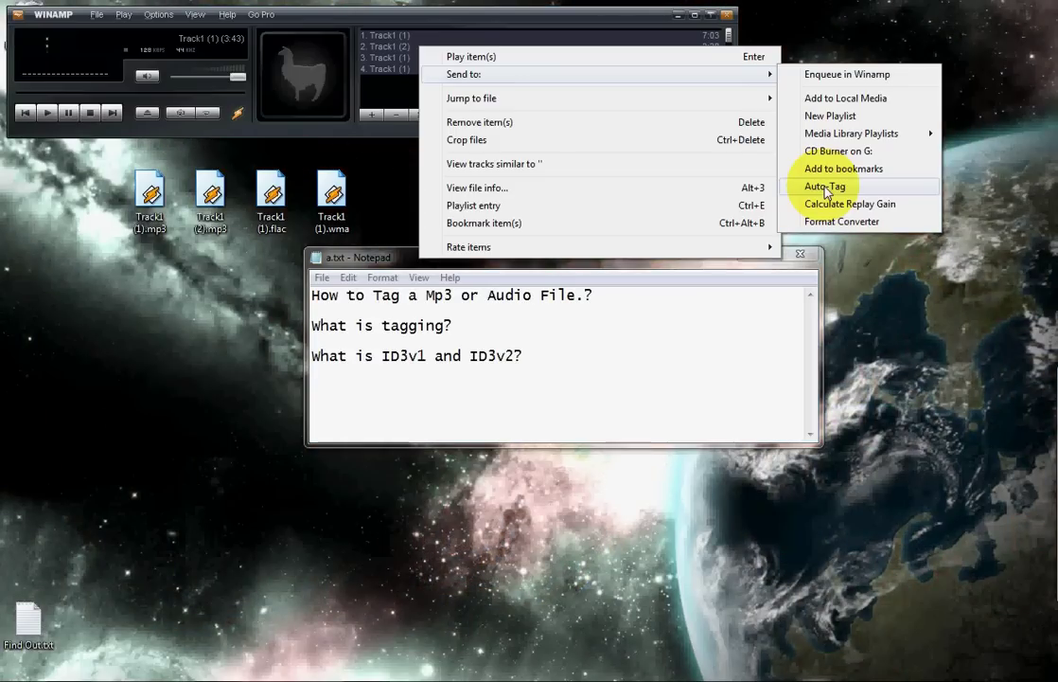
pyautogui.click(825, 187)
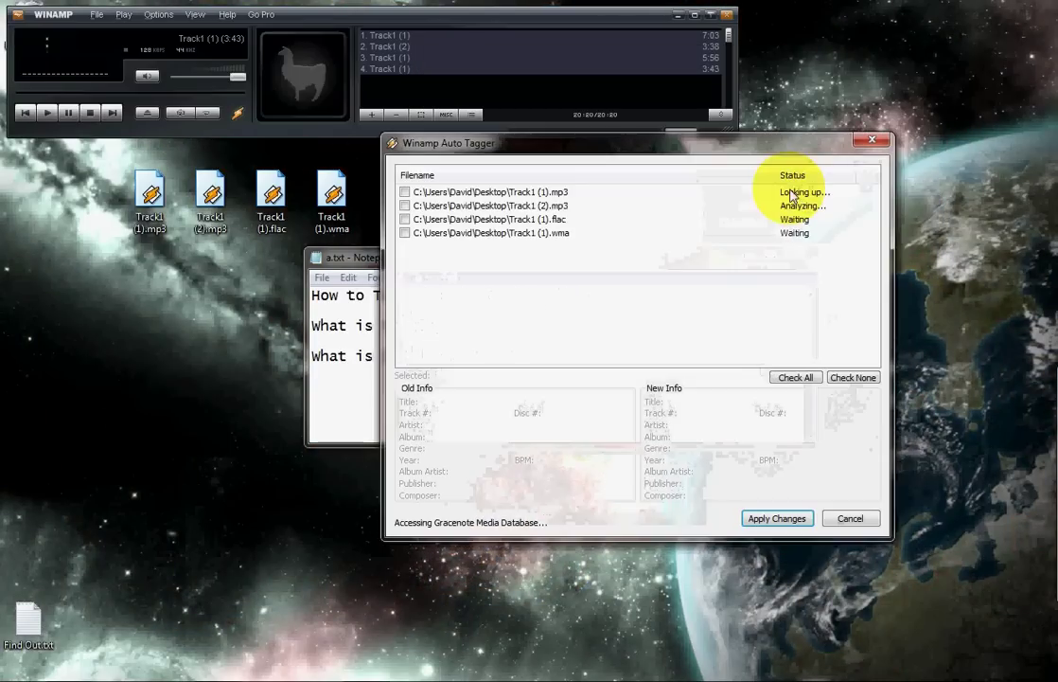
pyautogui.moveTo(603, 147); pyautogui.dragTo(402, 52)
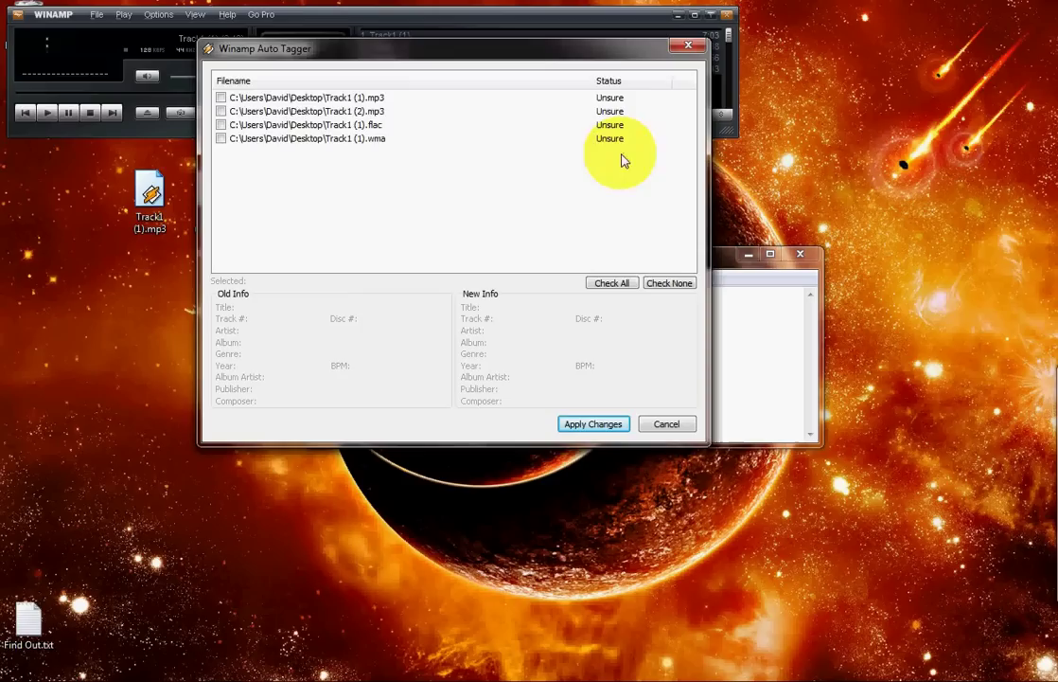
# Step: Move the Auto Tagger window clear of the desktop files, preview the suggested tags for both MP3 tracks and mark both for tagging
pyautogui.moveTo(542, 54); pyautogui.dragTo(736, 90)
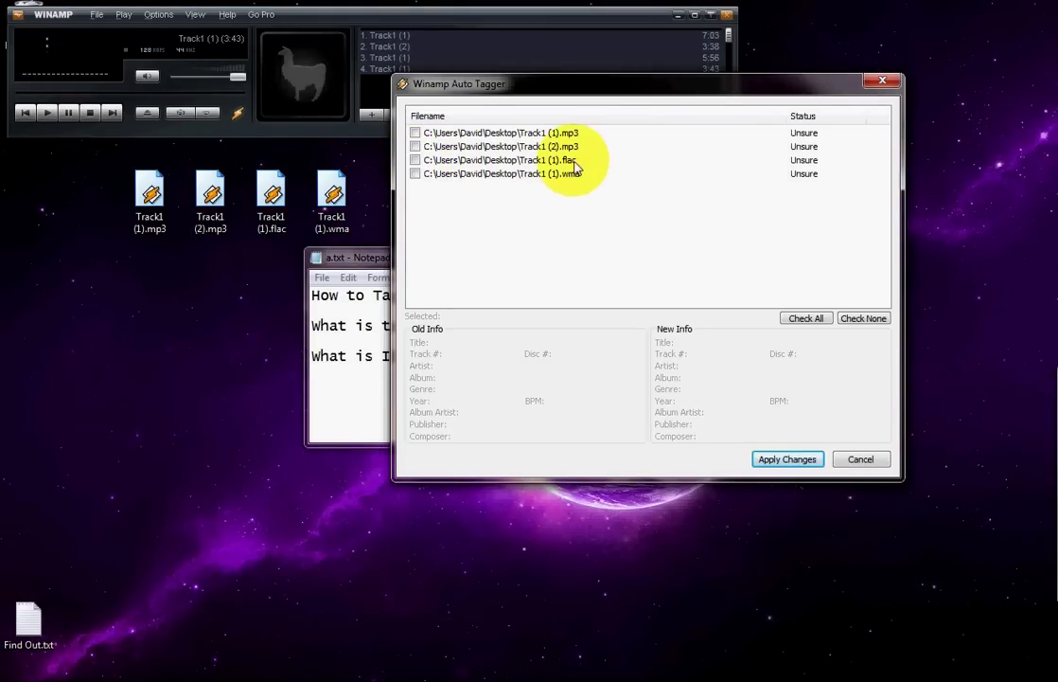
pyautogui.click(556, 133)
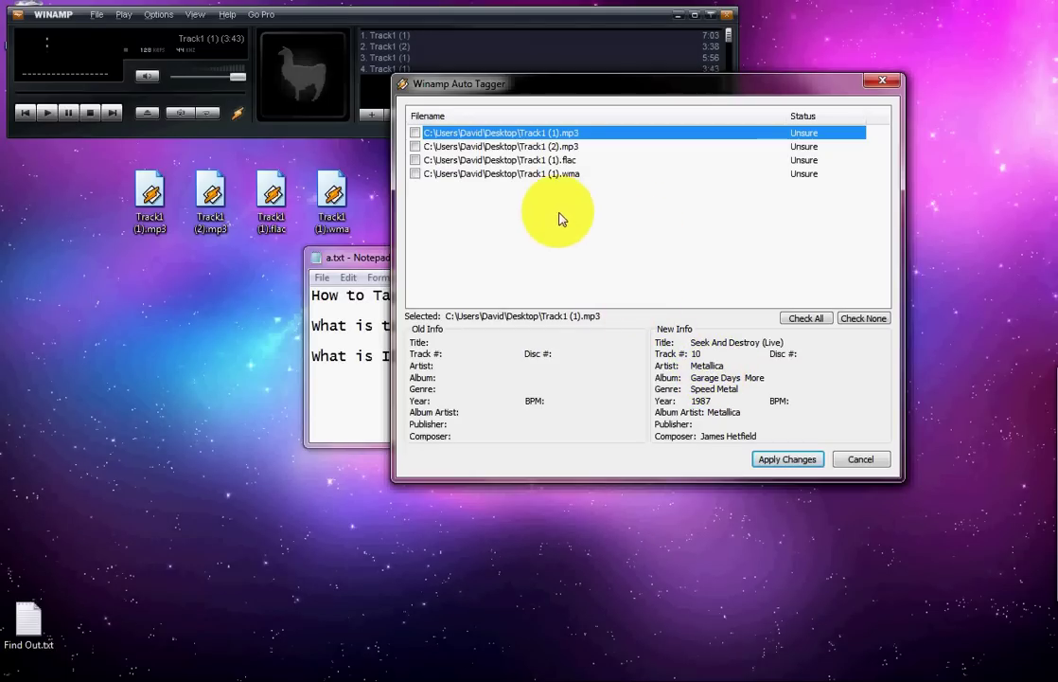
pyautogui.click(415, 132)
pyautogui.click(559, 147)
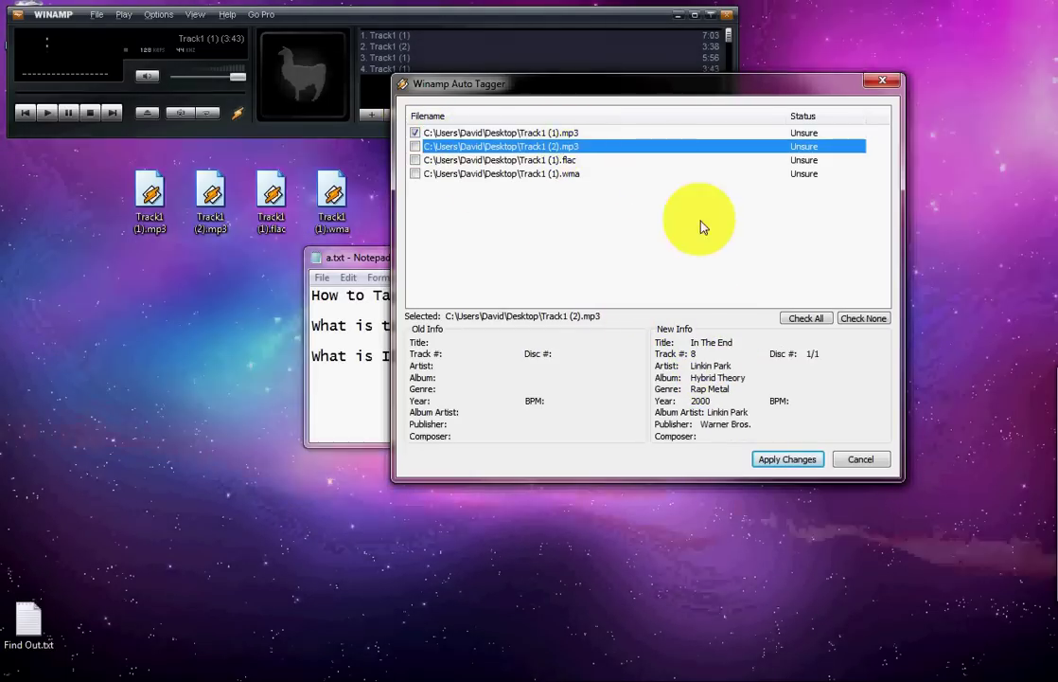
pyautogui.click(414, 147)
# Step: Preview the suggested tags for the FLAC and WMA tracks, mark both as well and apply the changes to all four files
pyautogui.click(575, 163)
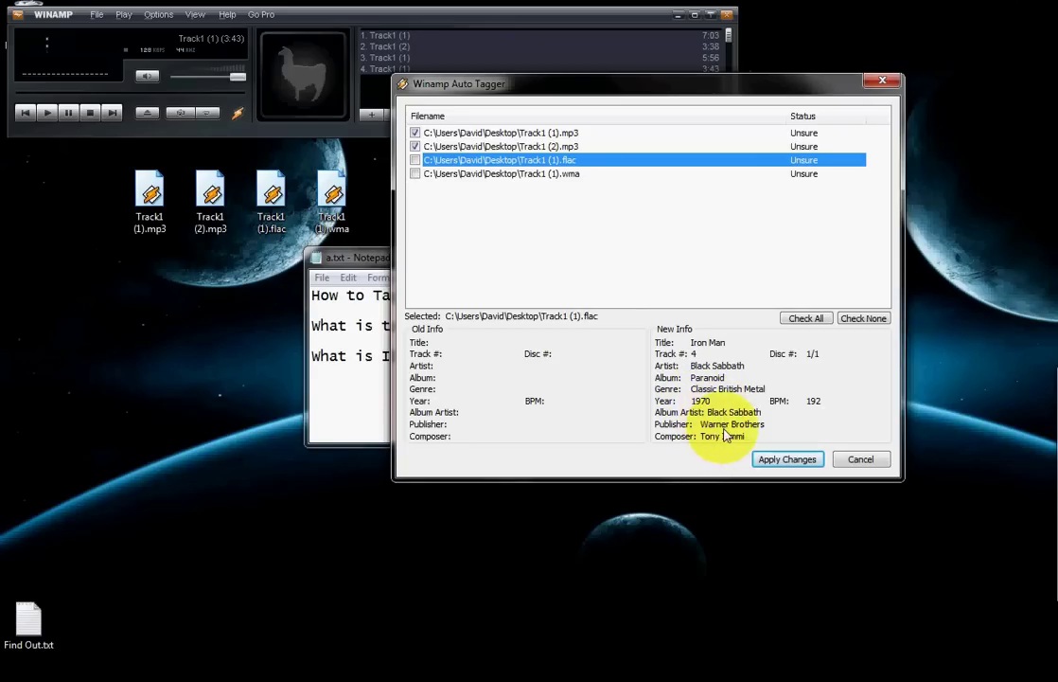
pyautogui.click(502, 175)
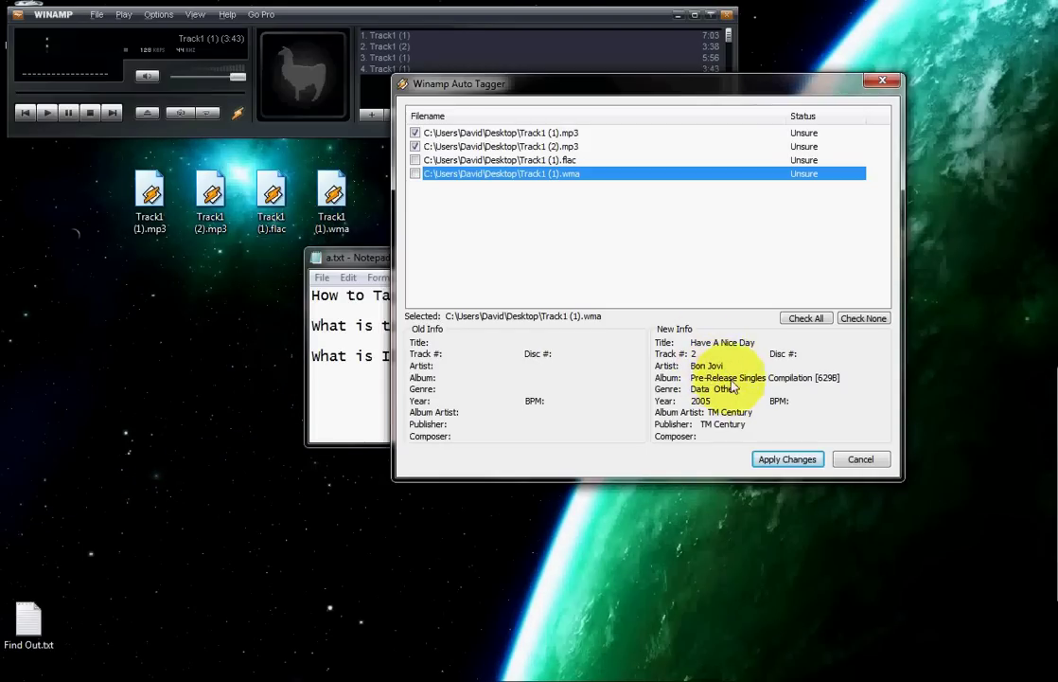
pyautogui.click(414, 174)
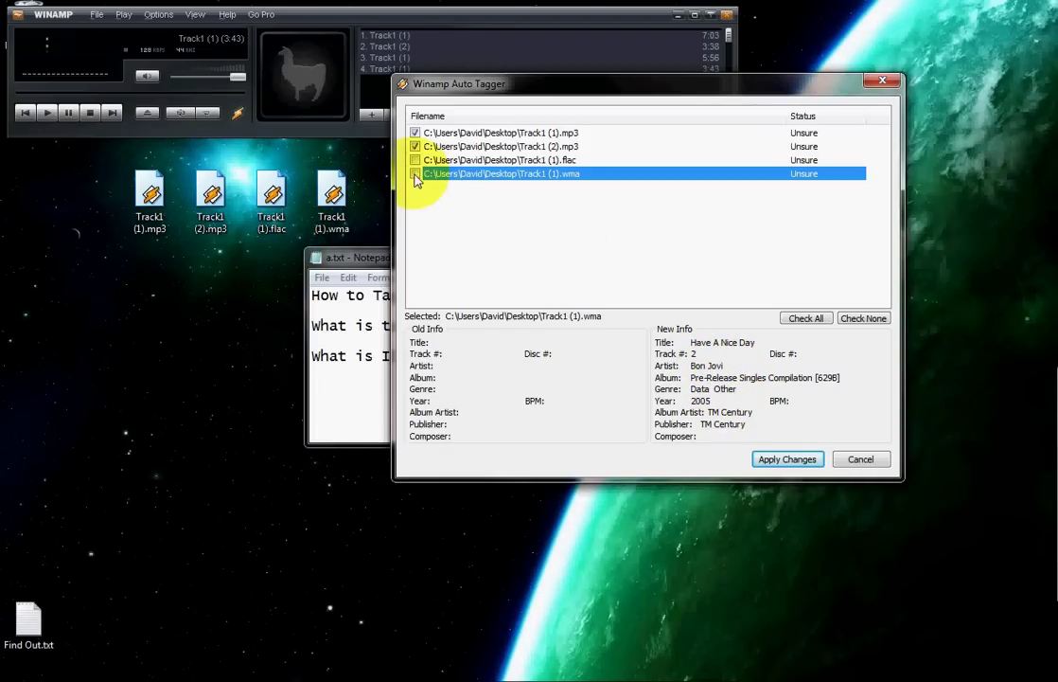
pyautogui.click(415, 160)
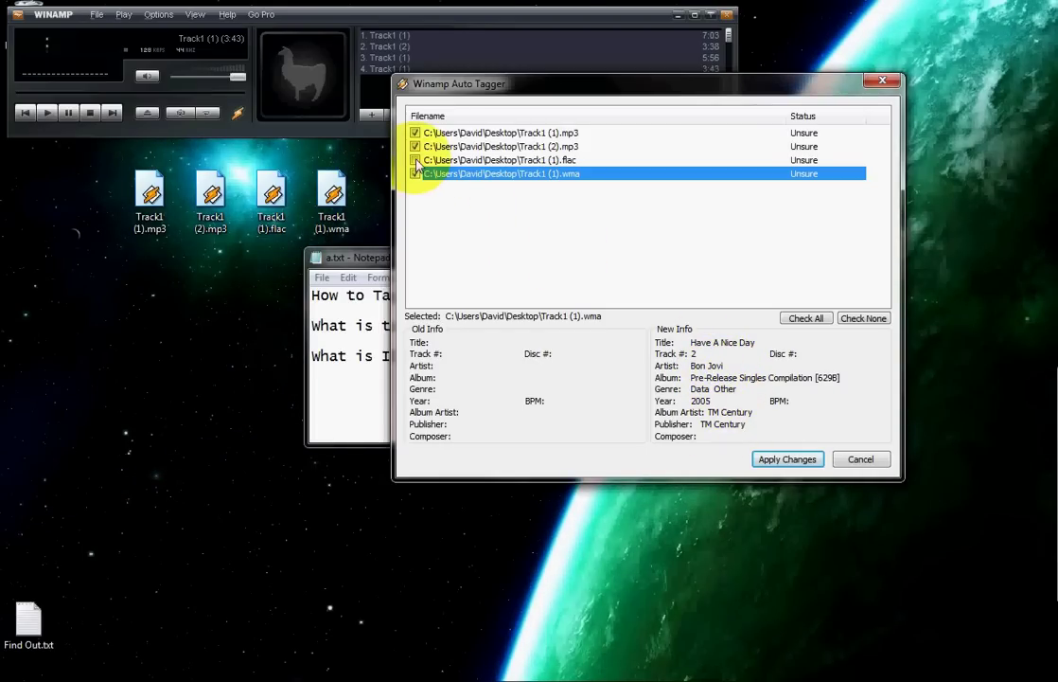
pyautogui.click(794, 460)
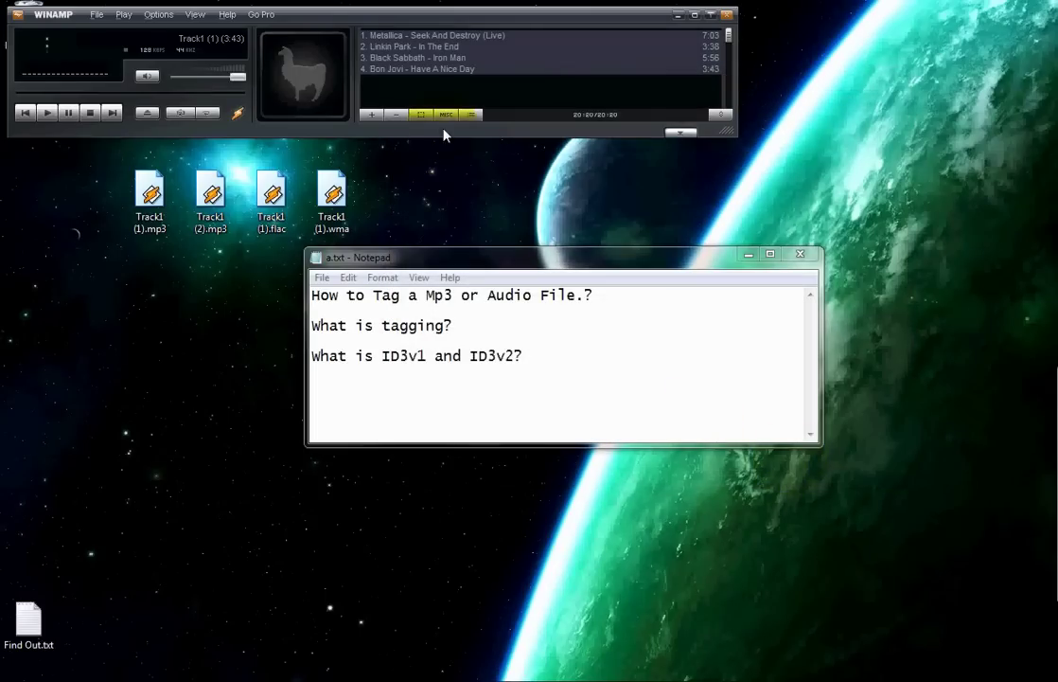
# Step: Move the player window away from the screen corner, widen its track information pane and extend the window toward the screen's edge
pyautogui.moveTo(426, 19); pyautogui.dragTo(538, 23)
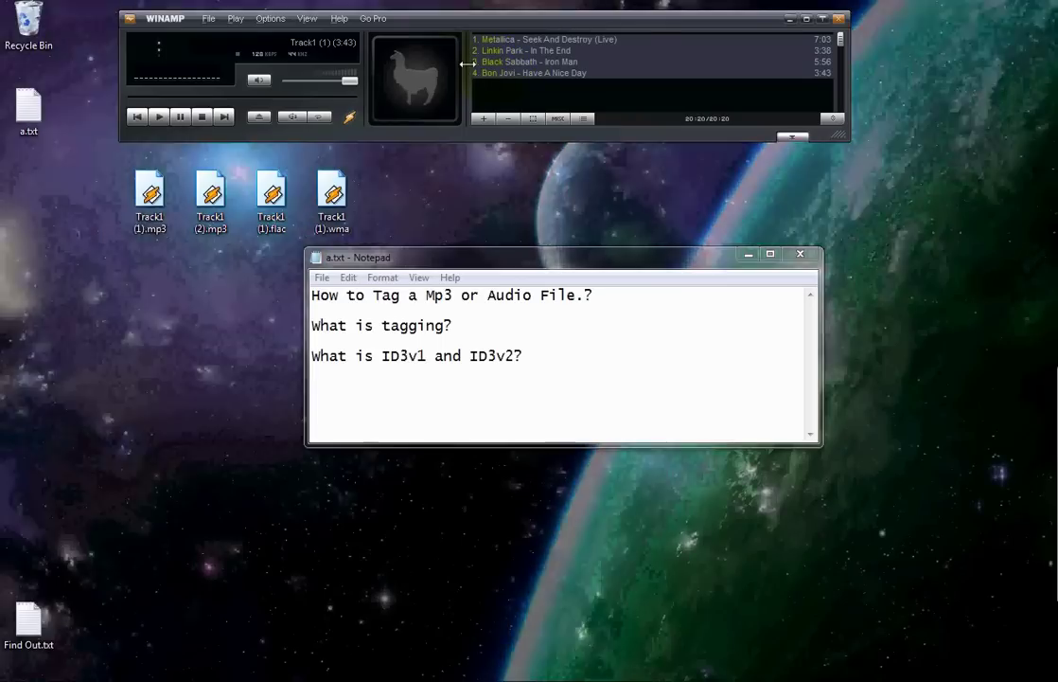
pyautogui.moveTo(467, 63); pyautogui.dragTo(570, 79)
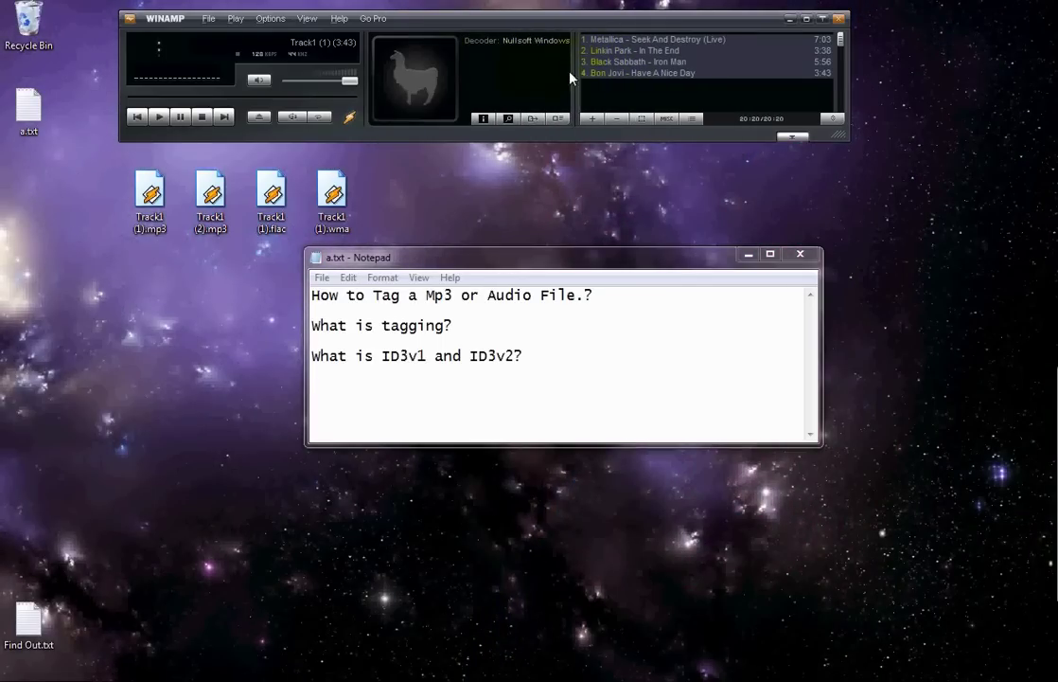
pyautogui.moveTo(122, 52); pyautogui.dragTo(44, 52)
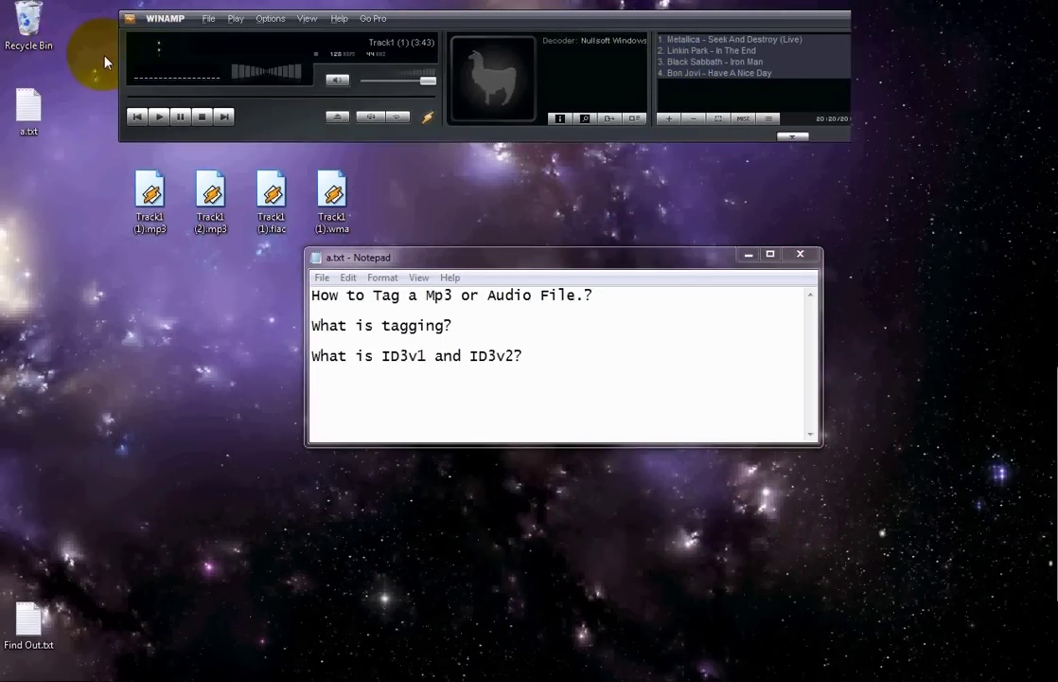
# Step: Play Metallica - Seek And Destroy (Live) to show its tags, and enlarge the player window to fit the track information and playlist
pyautogui.doubleClick(677, 40)
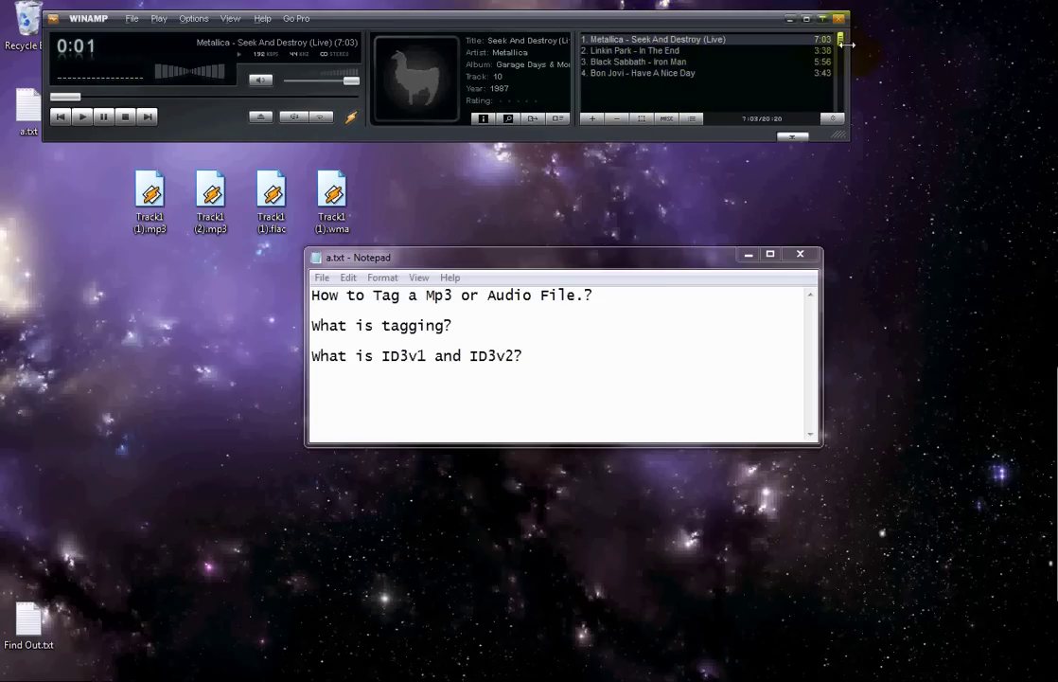
pyautogui.moveTo(845, 44); pyautogui.dragTo(998, 47)
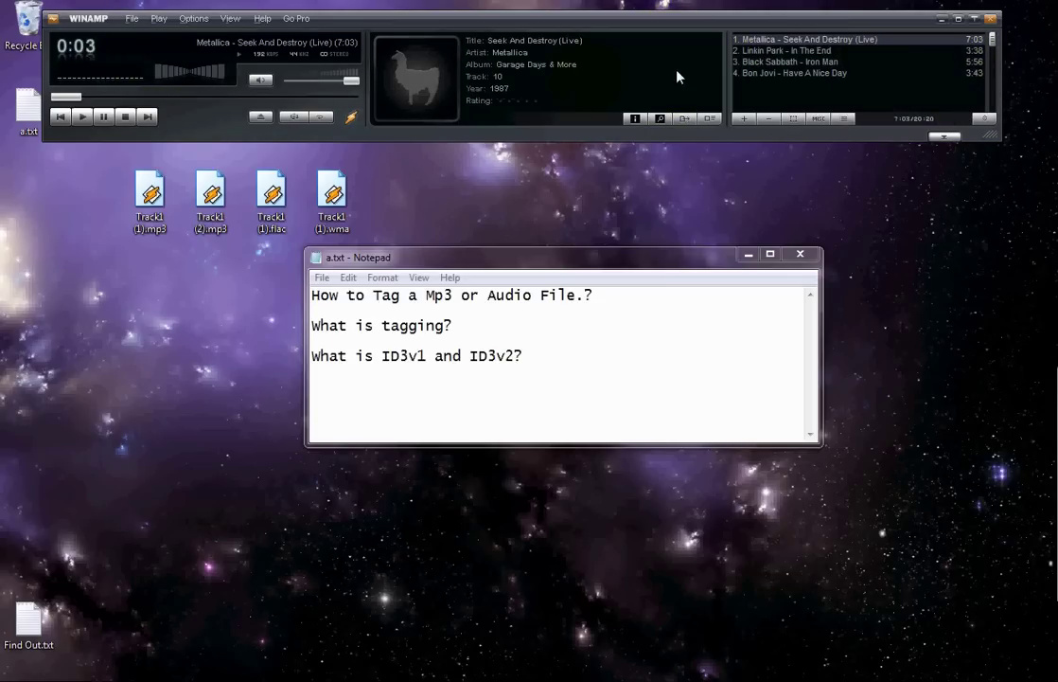
pyautogui.moveTo(731, 75); pyautogui.dragTo(638, 81)
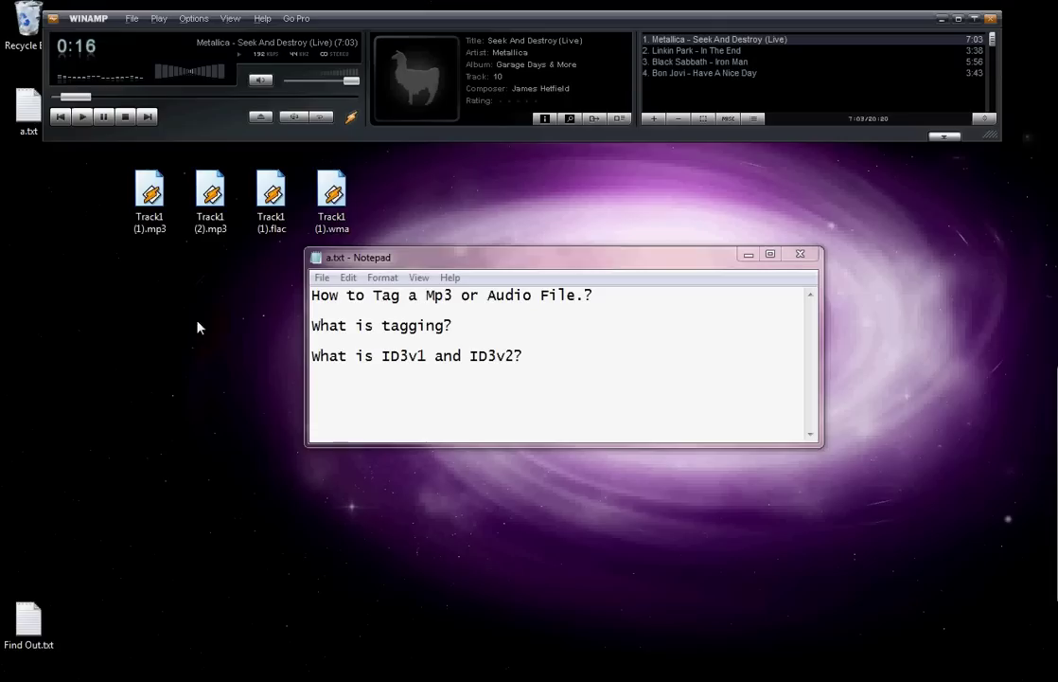
pyautogui.moveTo(421, 216)
pyautogui.mouseDown()
pyautogui.moveTo(355, 204)
pyautogui.moveTo(114, 199)
pyautogui.moveTo(425, 225)
pyautogui.mouseUp()
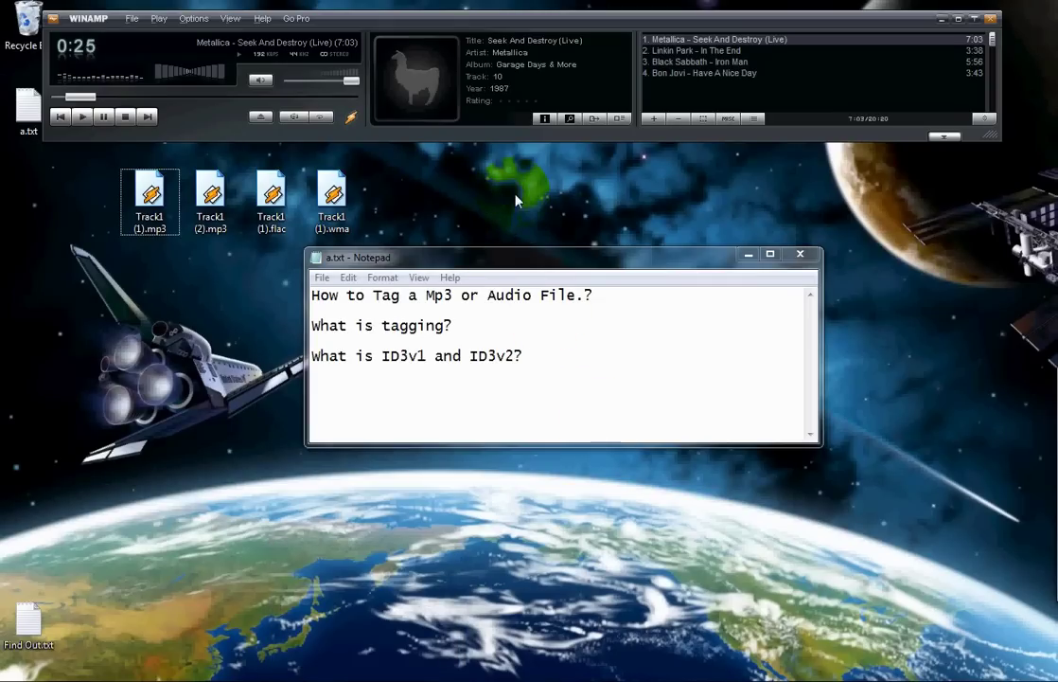
# Step: Play the Linkin Park, Black Sabbath and Bon Jovi tracks in turn to check their tags, widening the track information pane
pyautogui.doubleClick(692, 52)
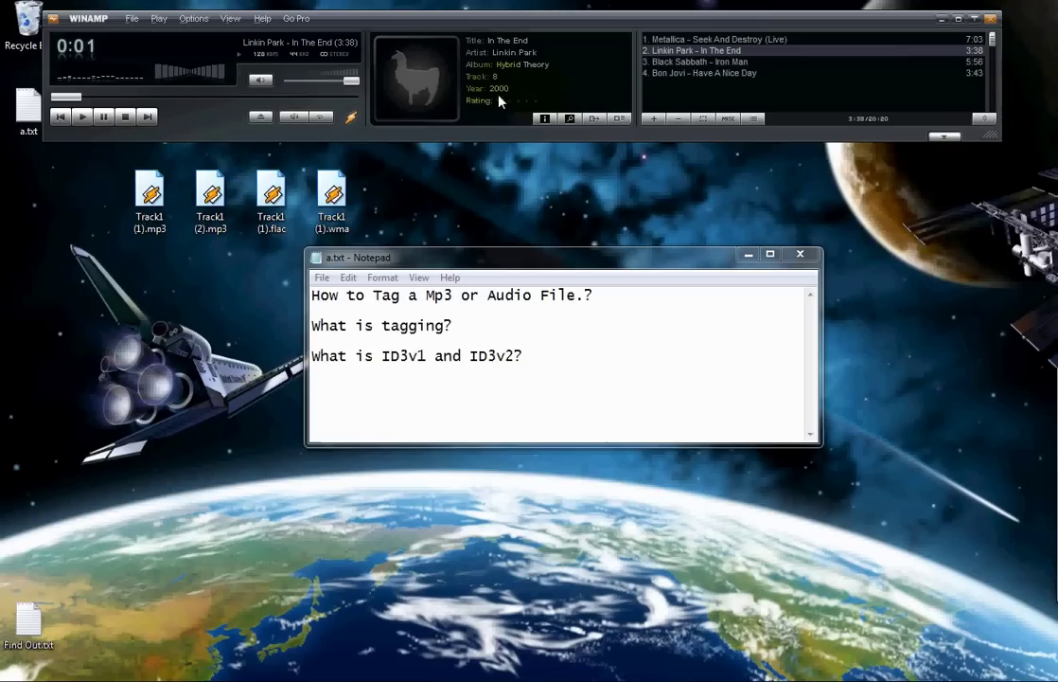
pyautogui.doubleClick(696, 62)
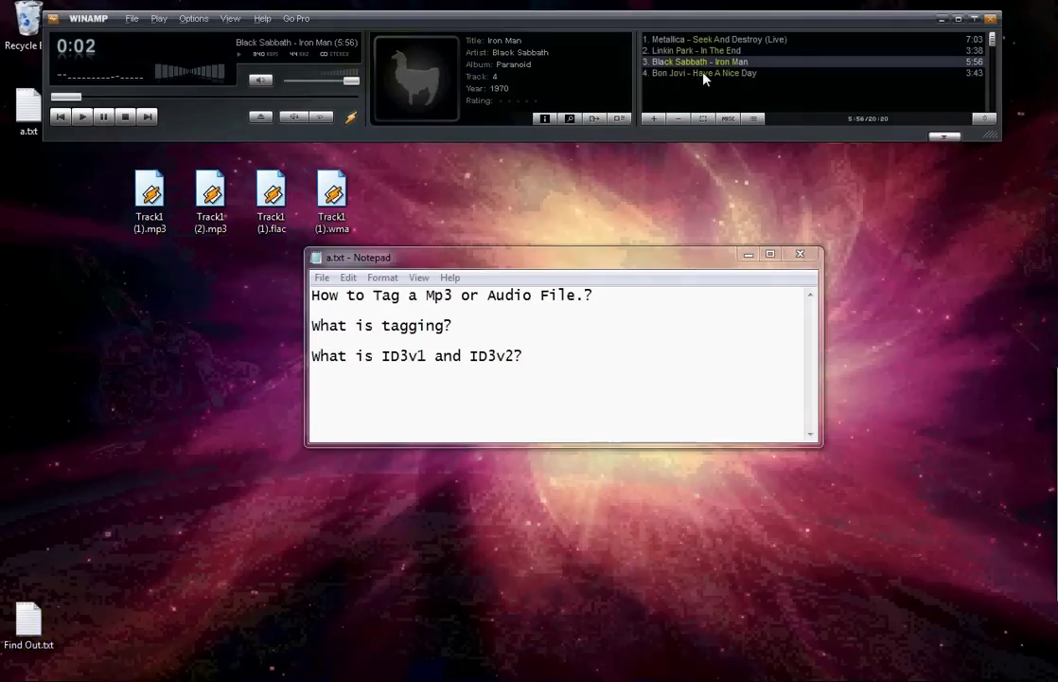
pyautogui.doubleClick(701, 73)
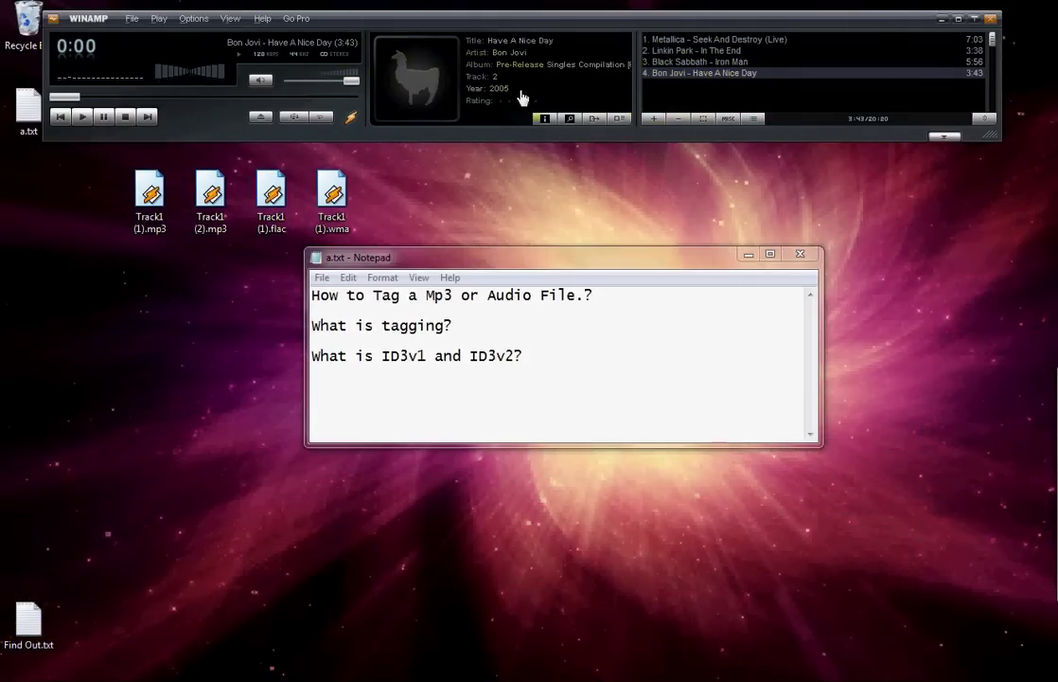
pyautogui.moveTo(636, 72); pyautogui.dragTo(700, 77)
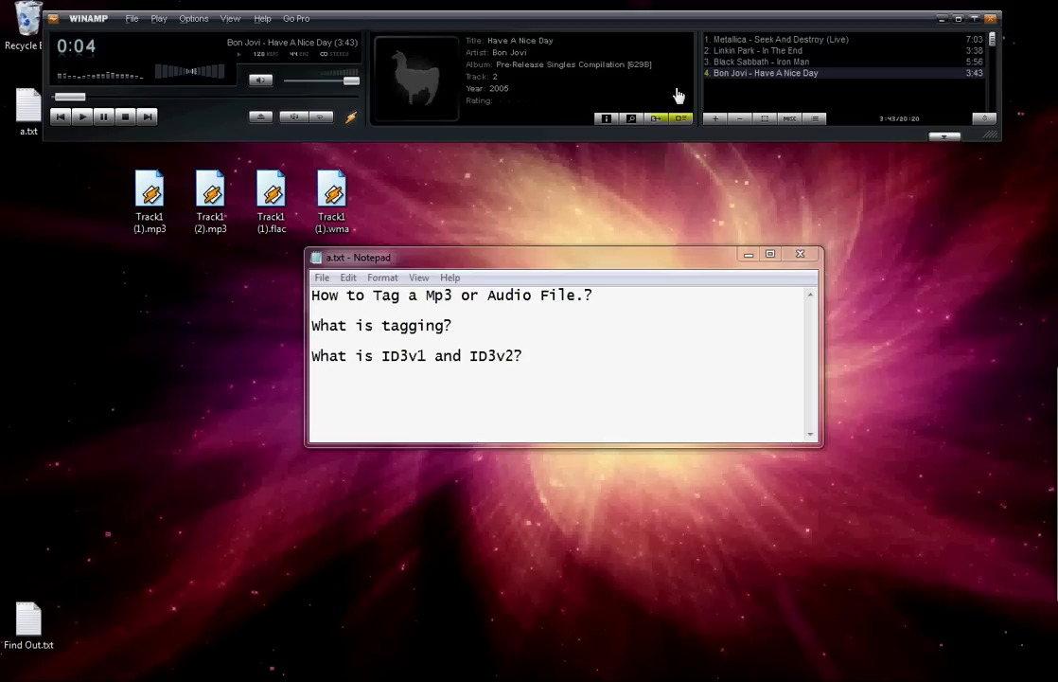
# Step: Open the file info of Seek And Destroy (Live), examine its basic, ID3v1 and ID3v2 tags, and close it without saving
pyautogui.rightClick(740, 42)
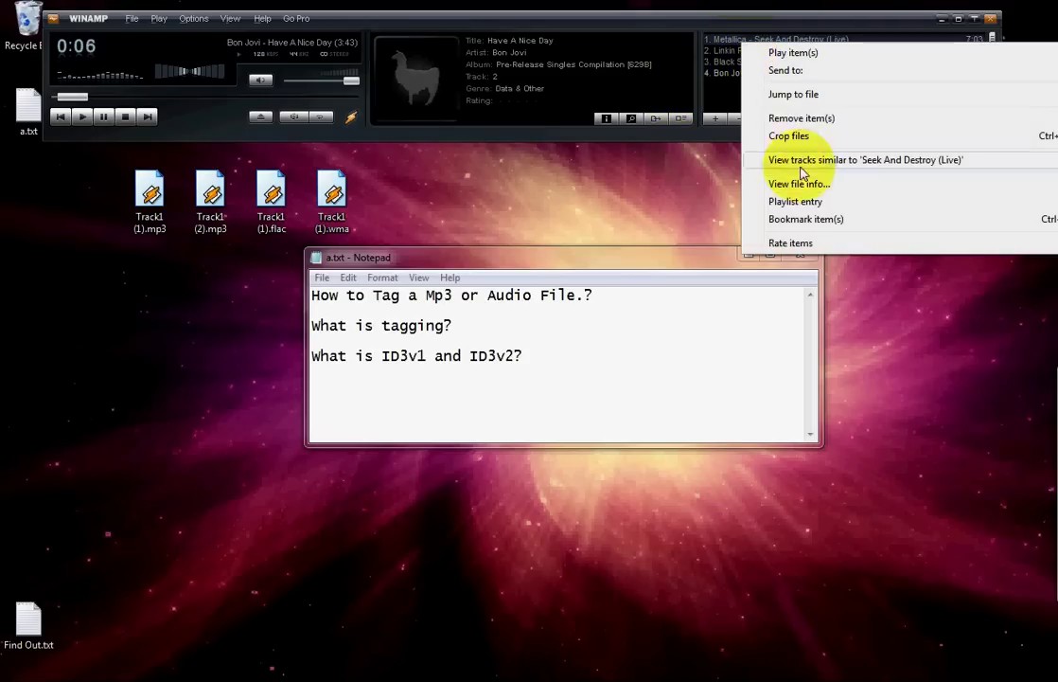
pyautogui.click(767, 186)
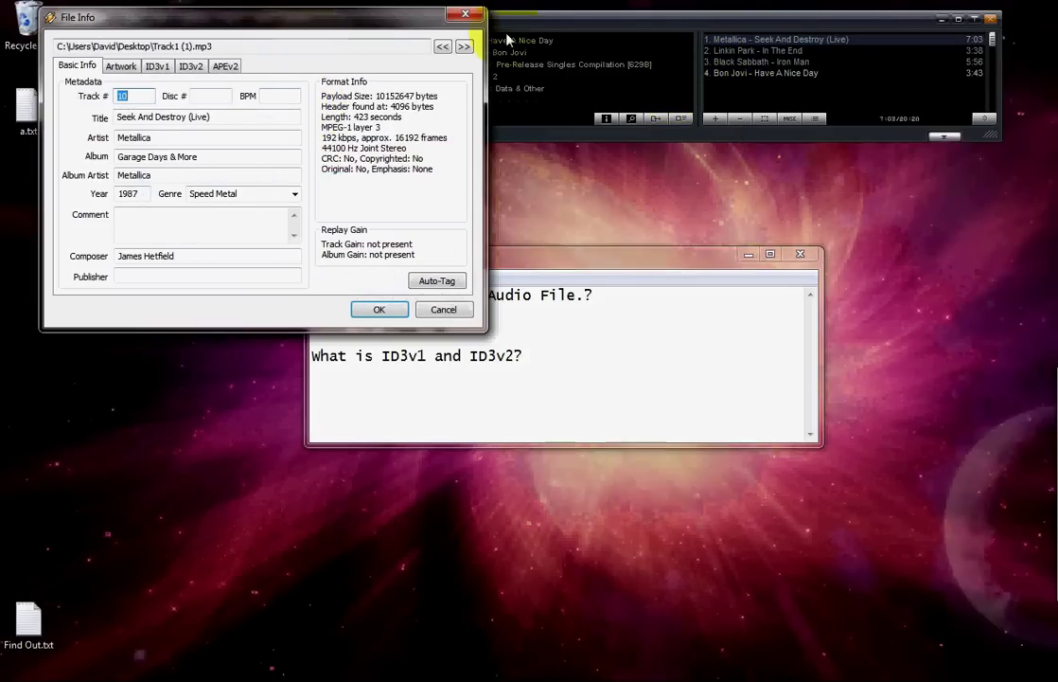
pyautogui.moveTo(330, 17); pyautogui.dragTo(660, 44)
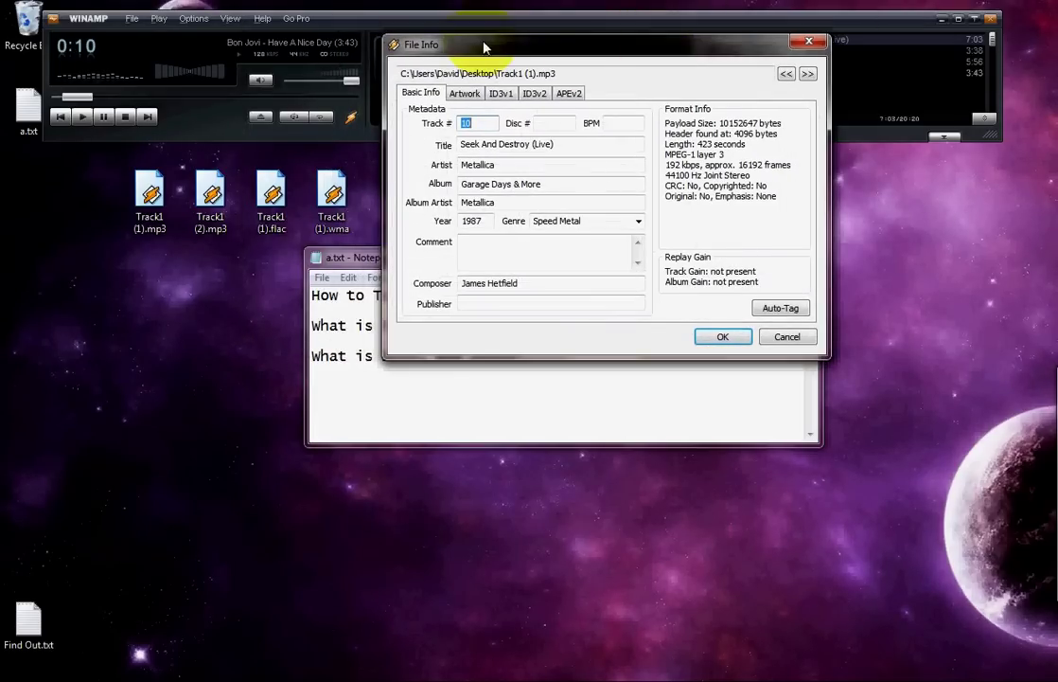
pyautogui.moveTo(499, 52); pyautogui.dragTo(514, 60)
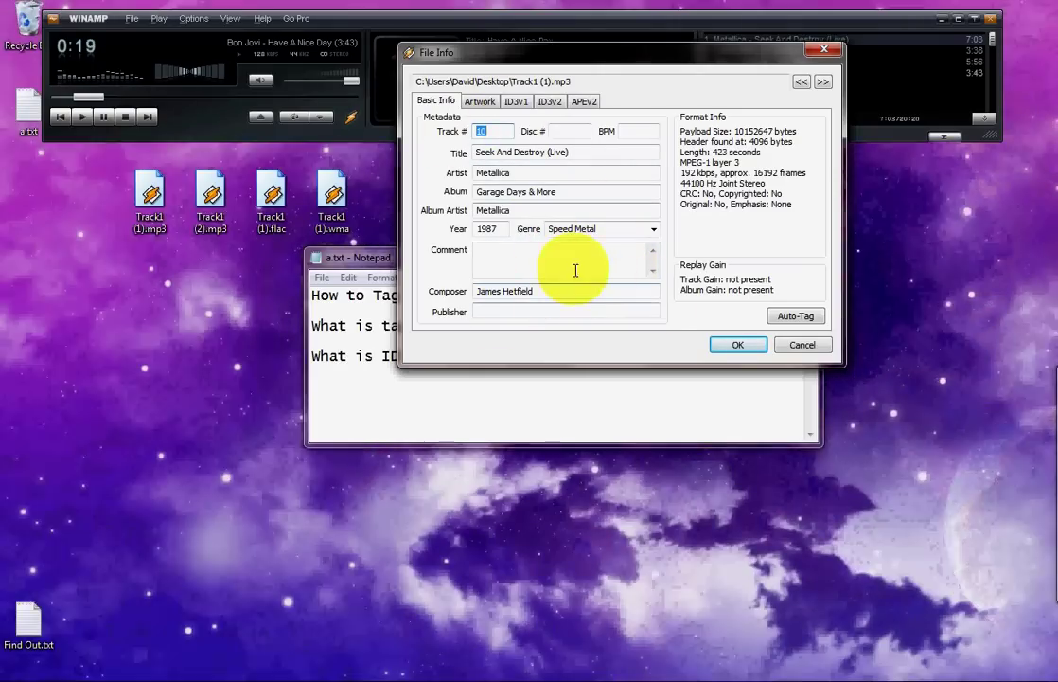
pyautogui.click(518, 100)
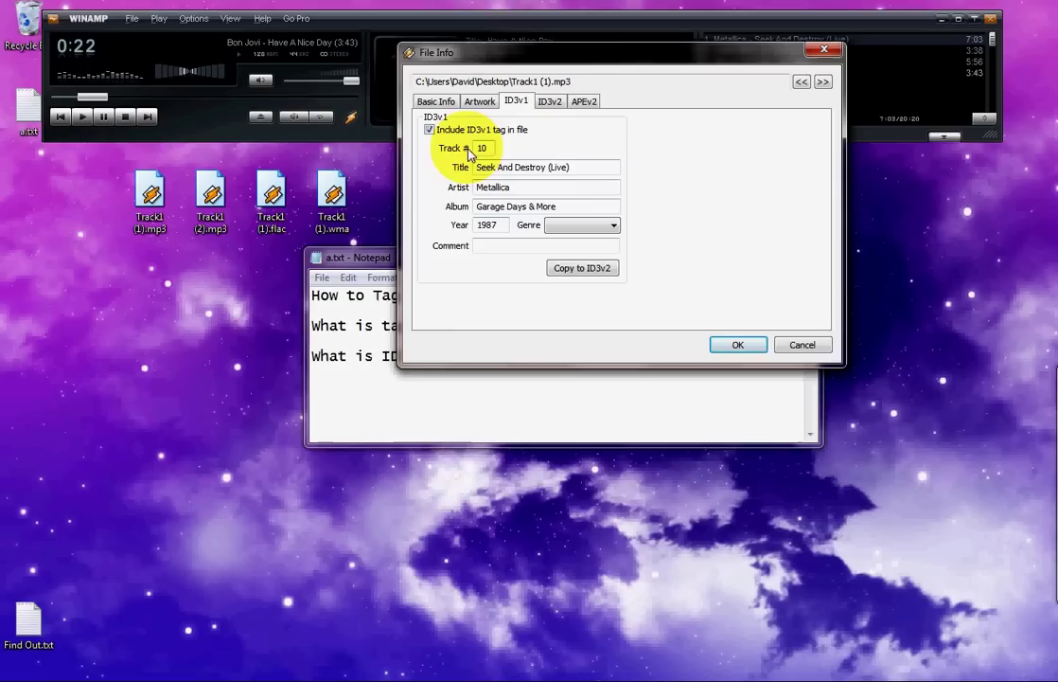
pyautogui.click(551, 102)
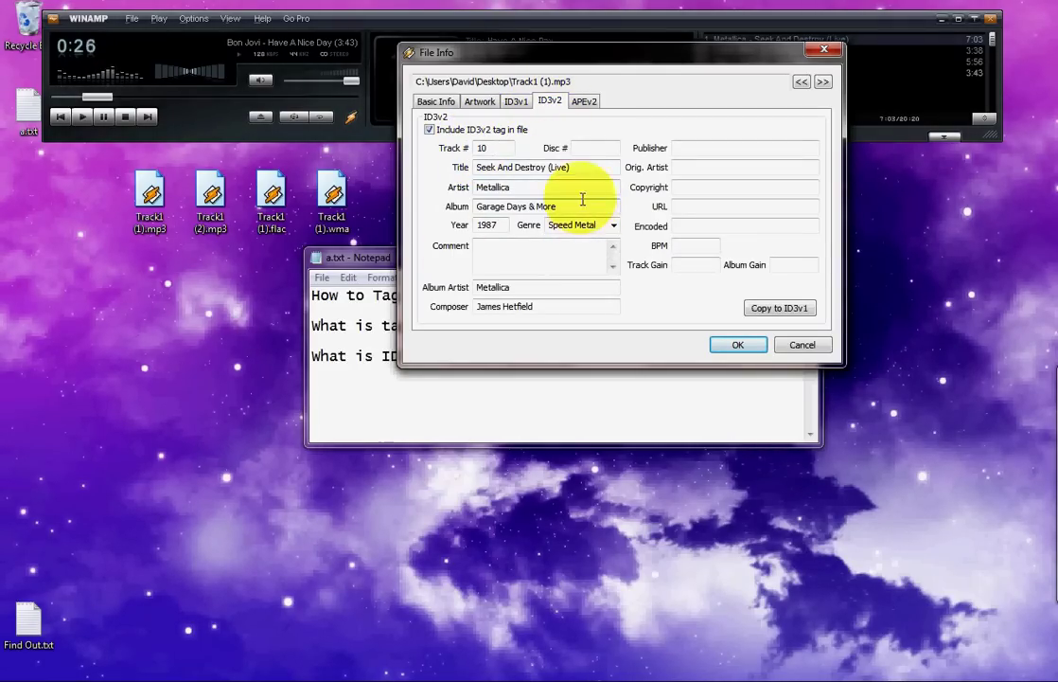
pyautogui.click(800, 345)
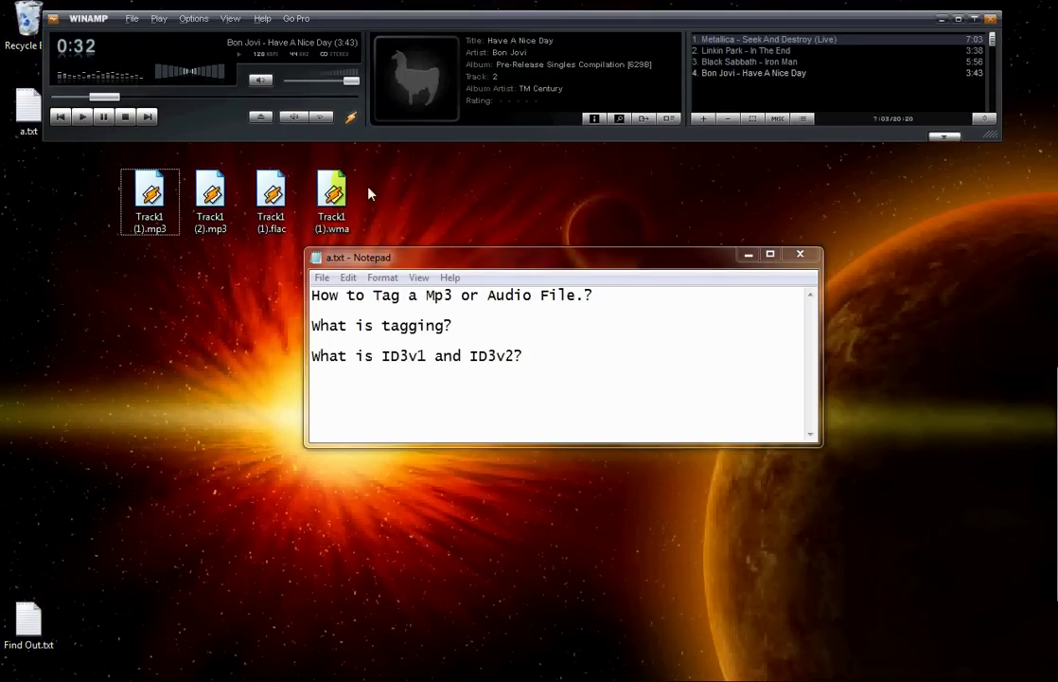
# Step: Try to rename the Track1 (1).wma file on the desktop as Bon Jove, clear the entered name and abandon the rename
pyautogui.click(345, 196)
pyautogui.press('F2')
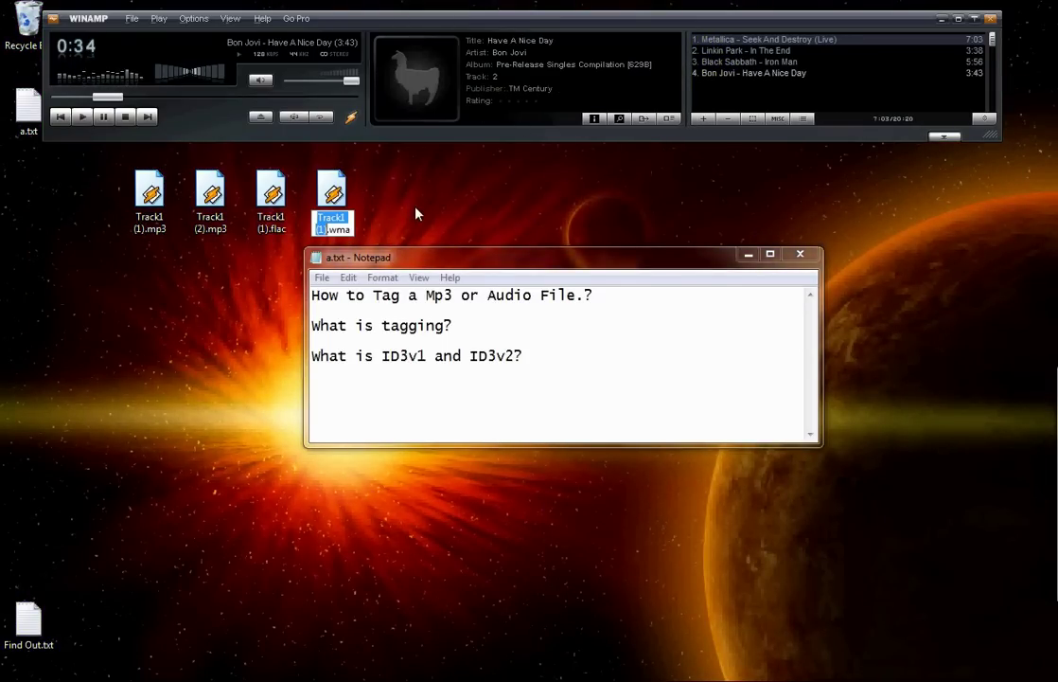
pyautogui.write('Bon Jo')
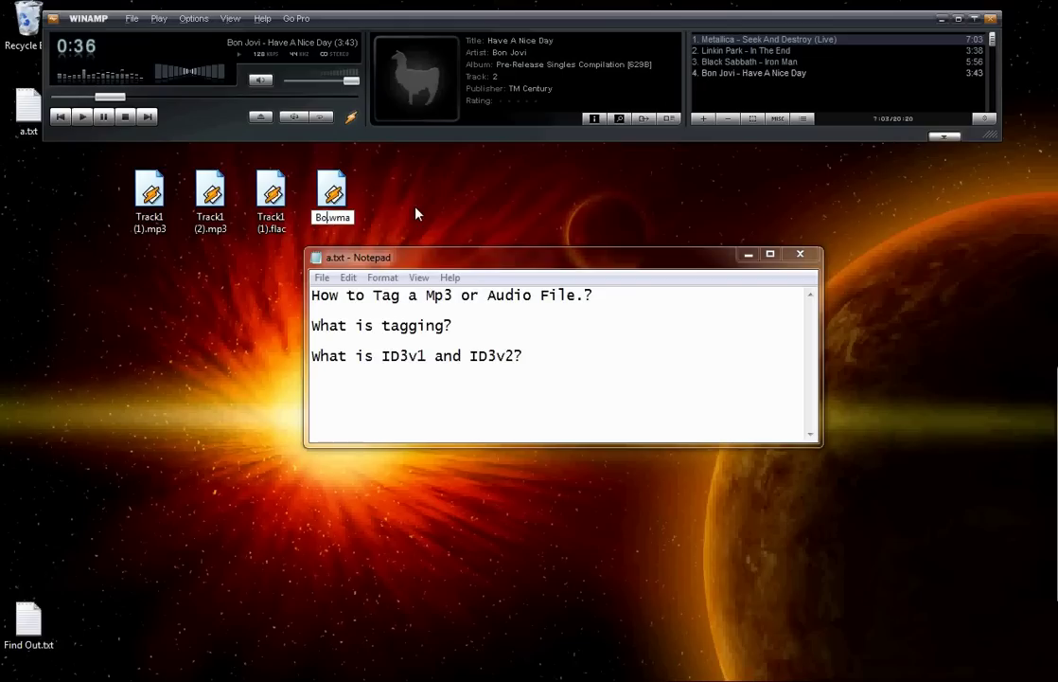
pyautogui.write('ve')
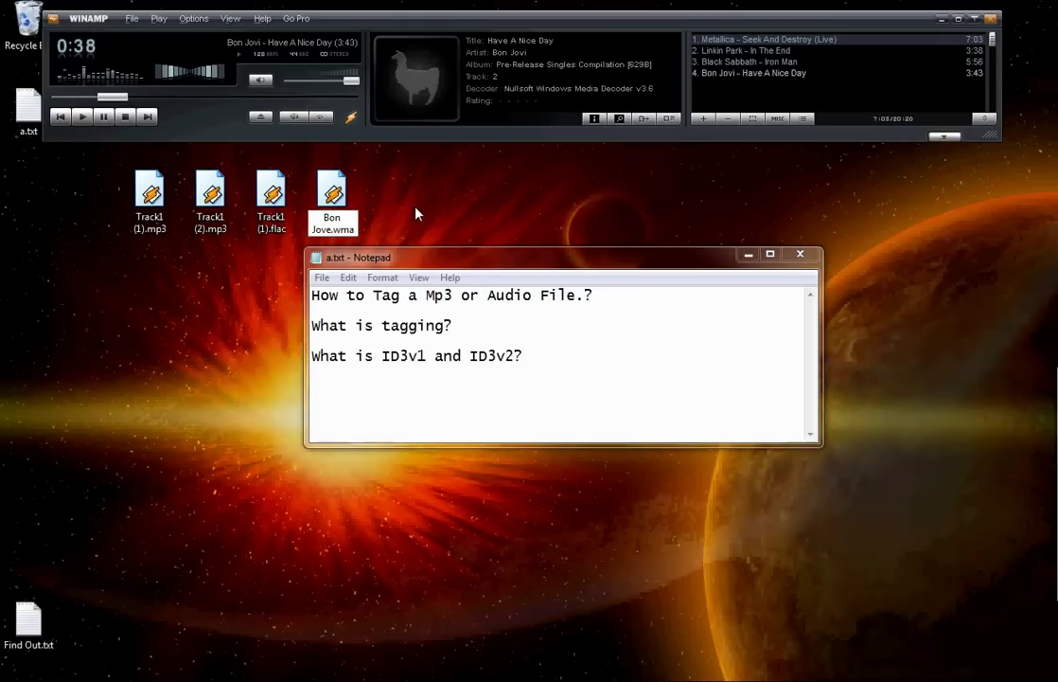
pyautogui.press('BackSpace')
pyautogui.press('BackSpace')
pyautogui.press('BackSpace')
pyautogui.press('BackSpace')
pyautogui.press('BackSpace')
pyautogui.press('BackSpace')
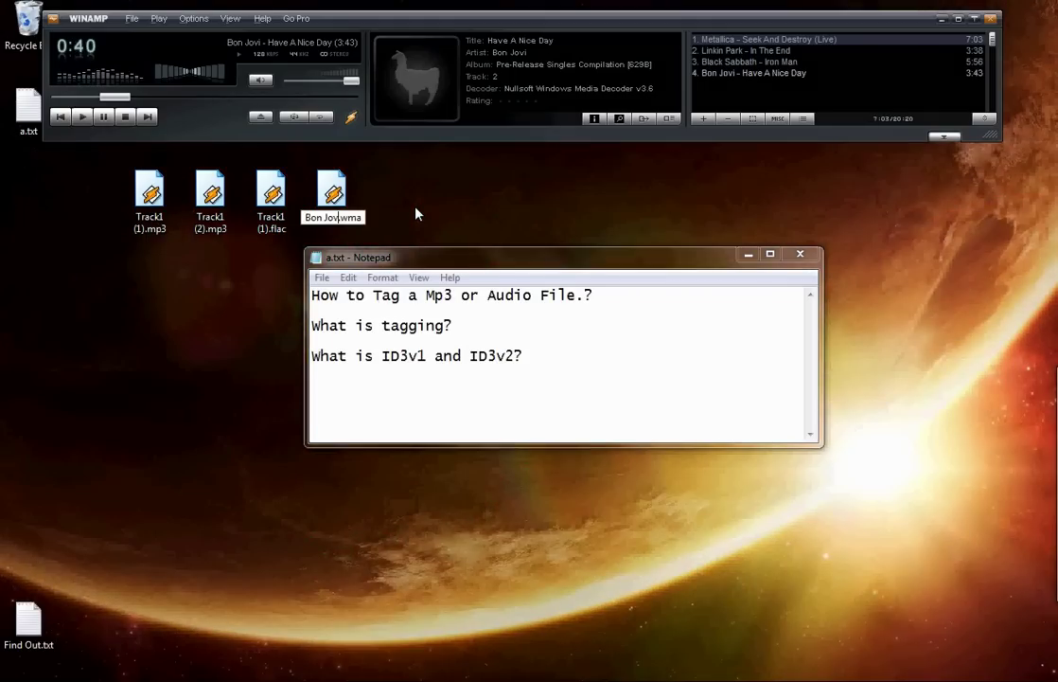
pyautogui.press('BackSpace')
pyautogui.press('BackSpace')
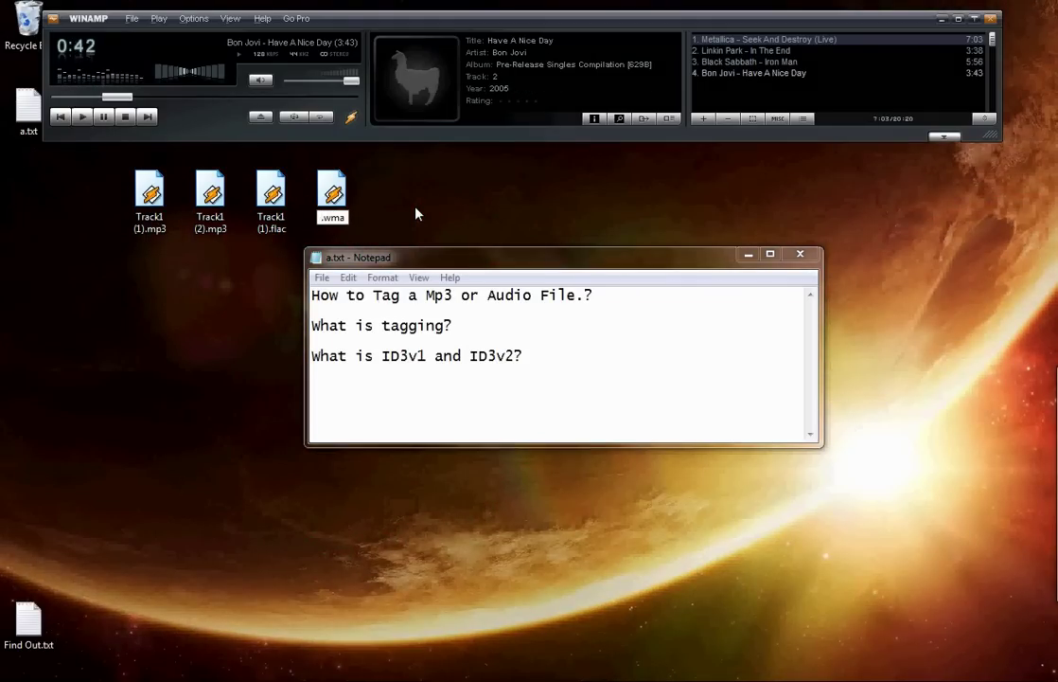
pyautogui.press('Return')
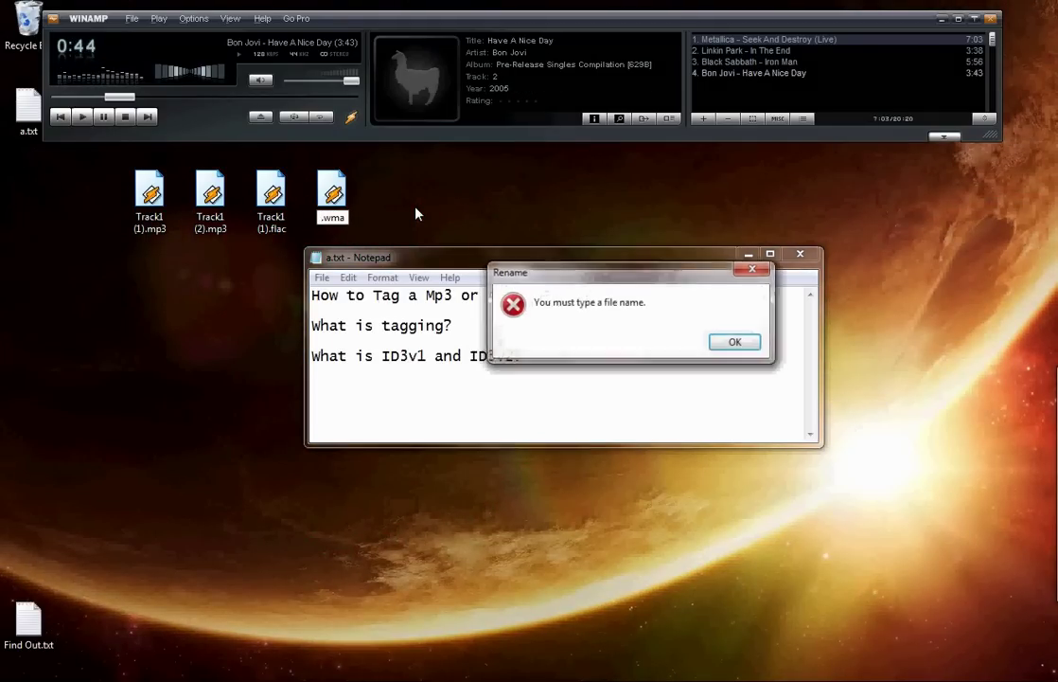
pyautogui.click(741, 345)
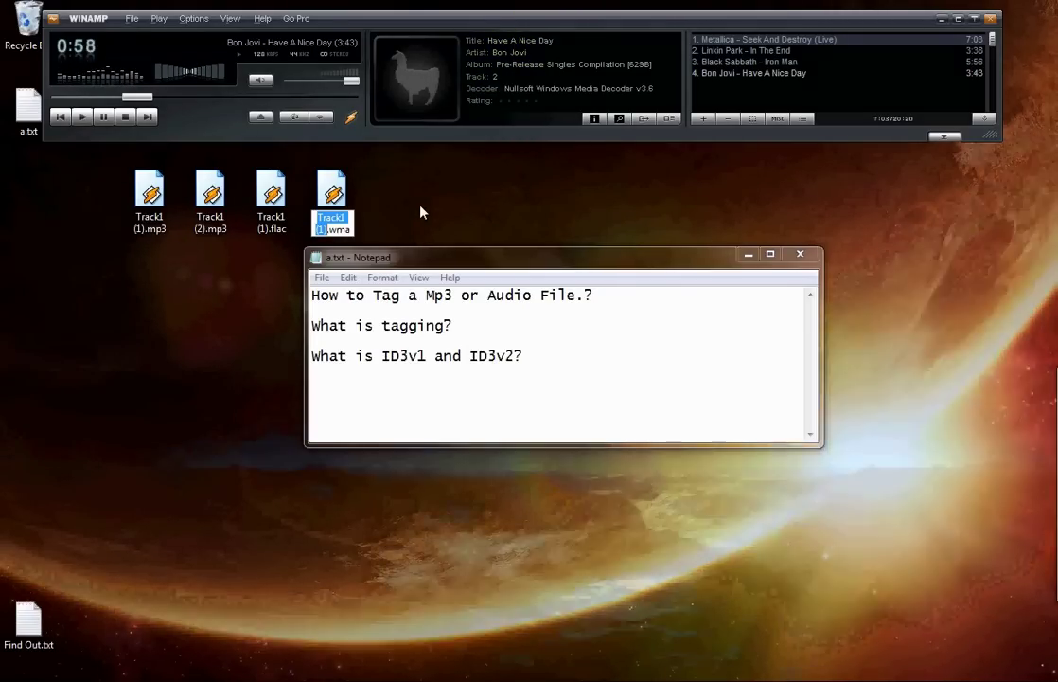
pyautogui.press('Return')
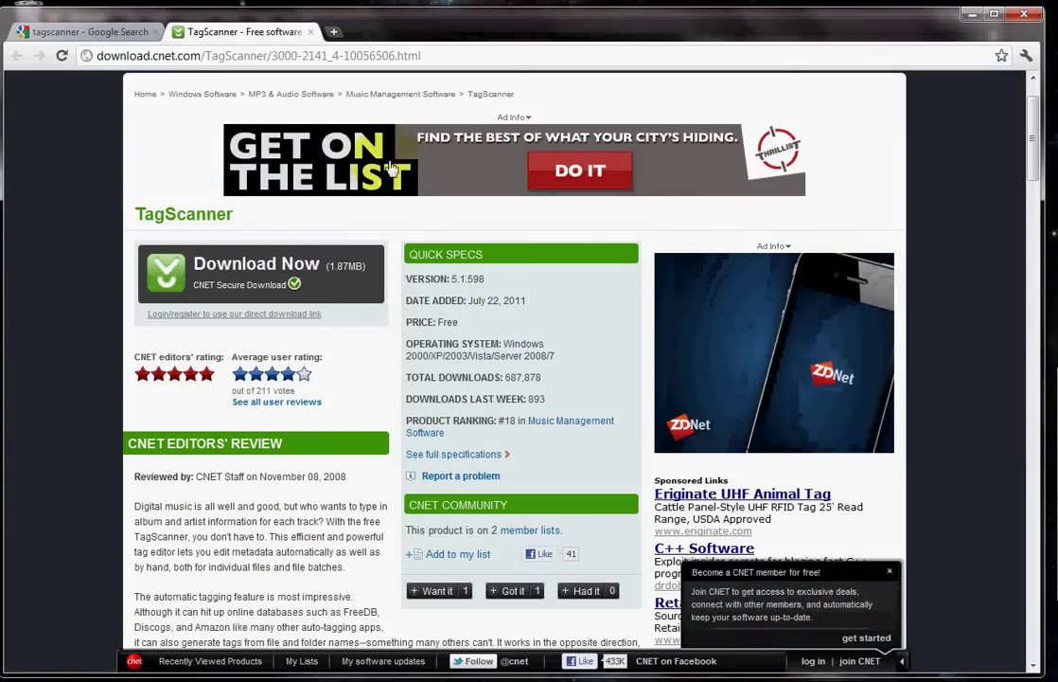
# Step: Show the Google results for Tagscanner and its CNET download page, and minimise the browser
pyautogui.click(115, 31)
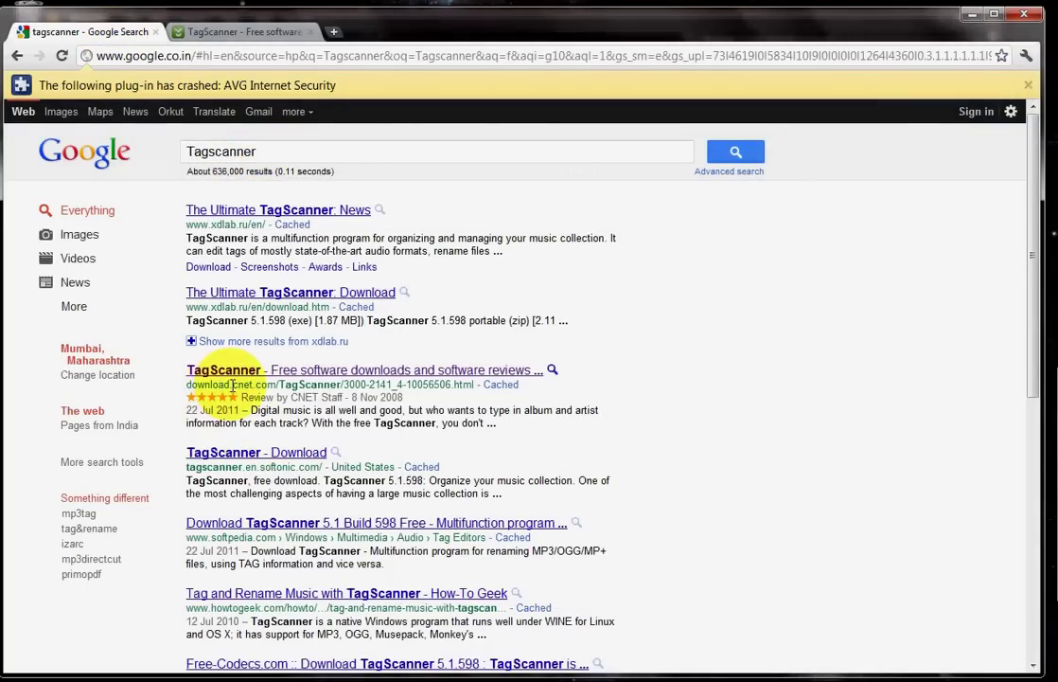
pyautogui.click(272, 371)
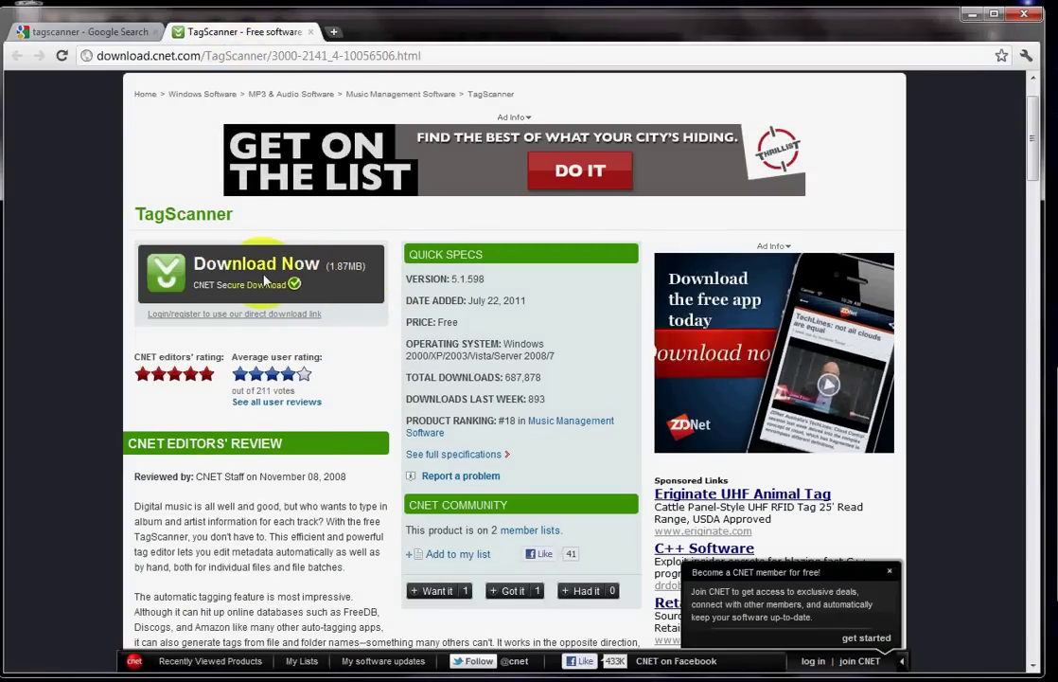
pyautogui.click(972, 14)
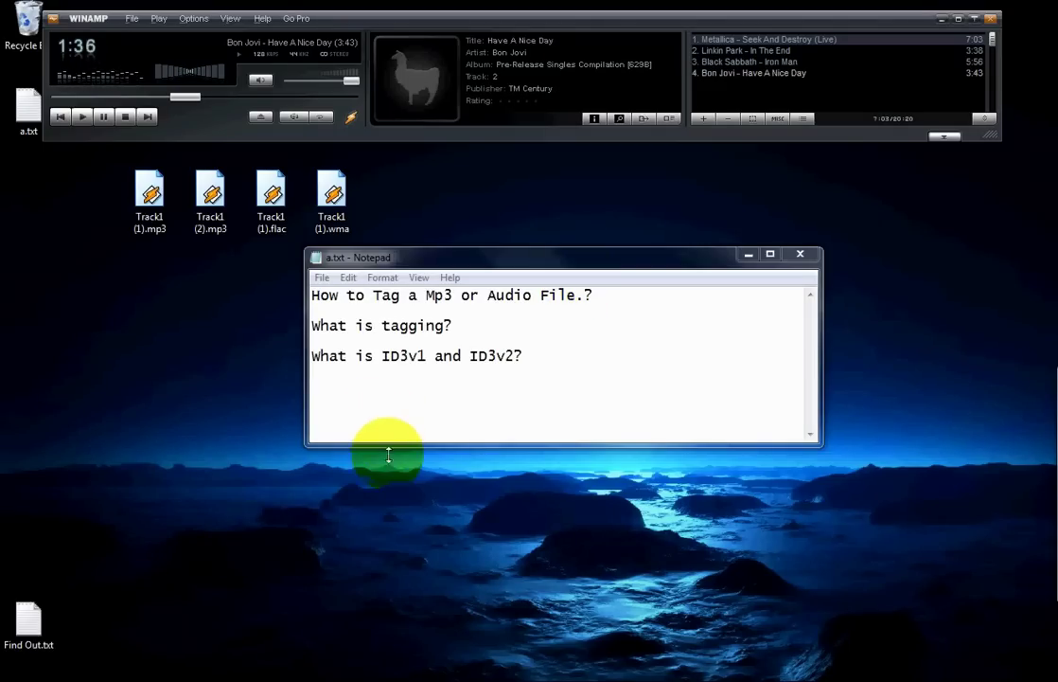
# Step: Switch to TagScanner and move its window aside to uncover the desktop track files, then back over the desktop
pyautogui.click(407, 495)
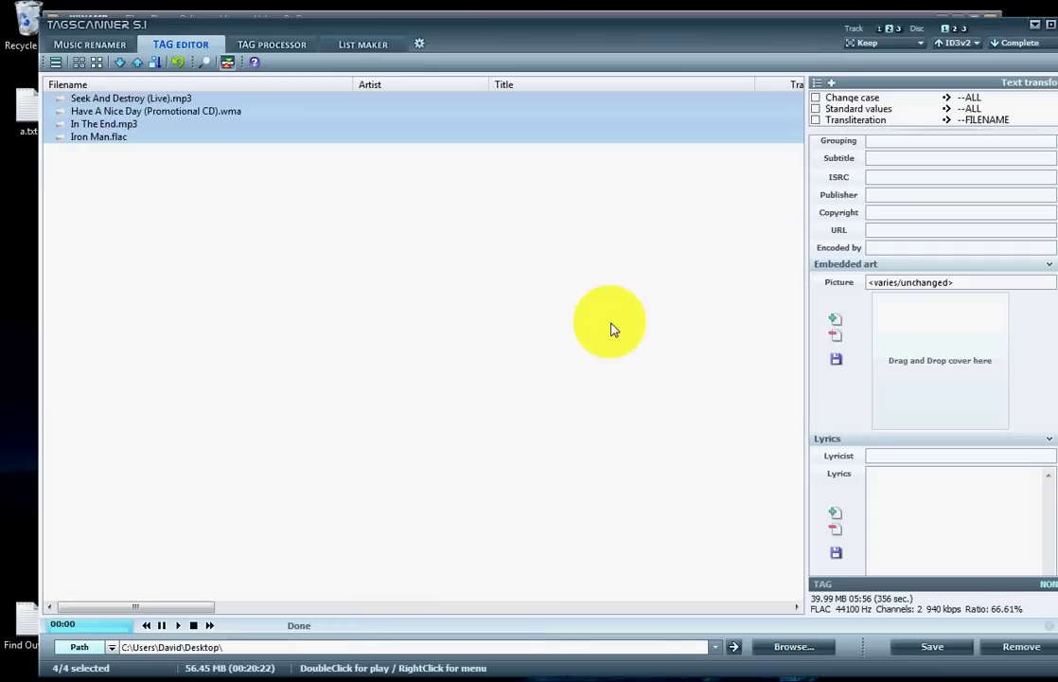
pyautogui.moveTo(761, 34); pyautogui.dragTo(944, 113)
pyautogui.click(458, 309)
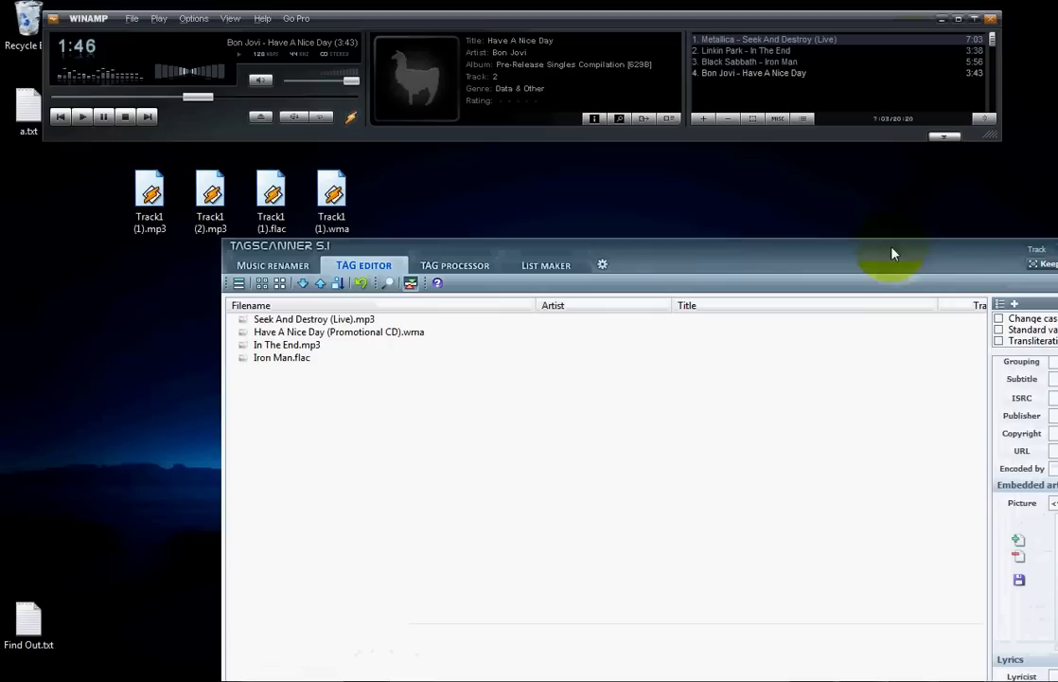
pyautogui.moveTo(371, 159); pyautogui.dragTo(417, 407)
pyautogui.moveTo(673, 264); pyautogui.dragTo(473, 22)
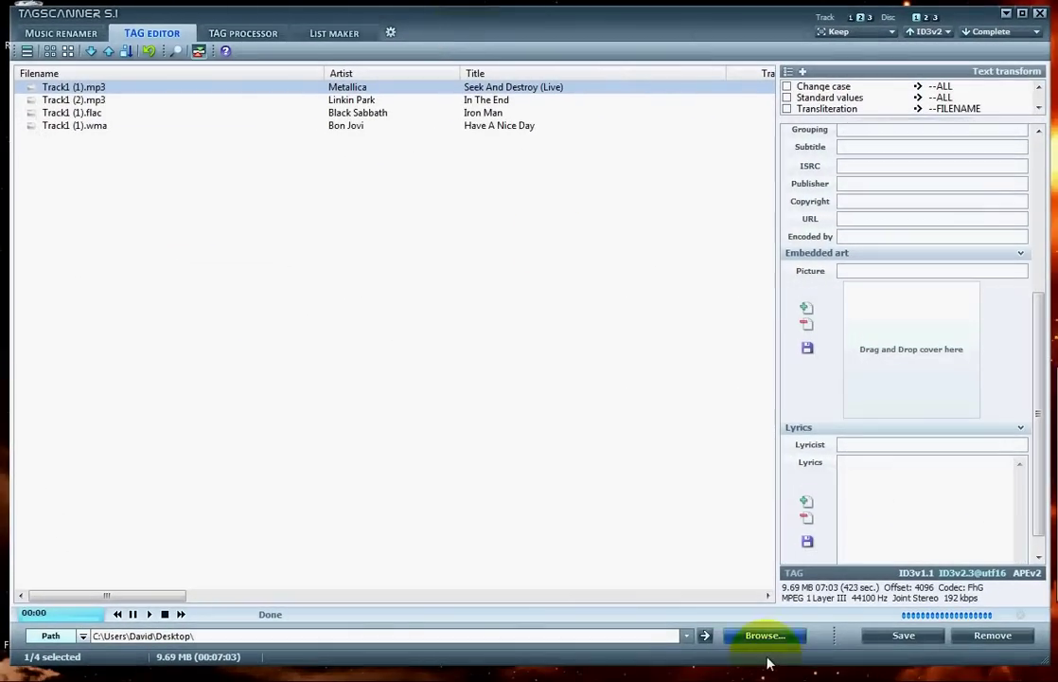
# Step: Open the selection of the folder with music files, look at the user folder, and cancel without changing the path
pyautogui.click(769, 636)
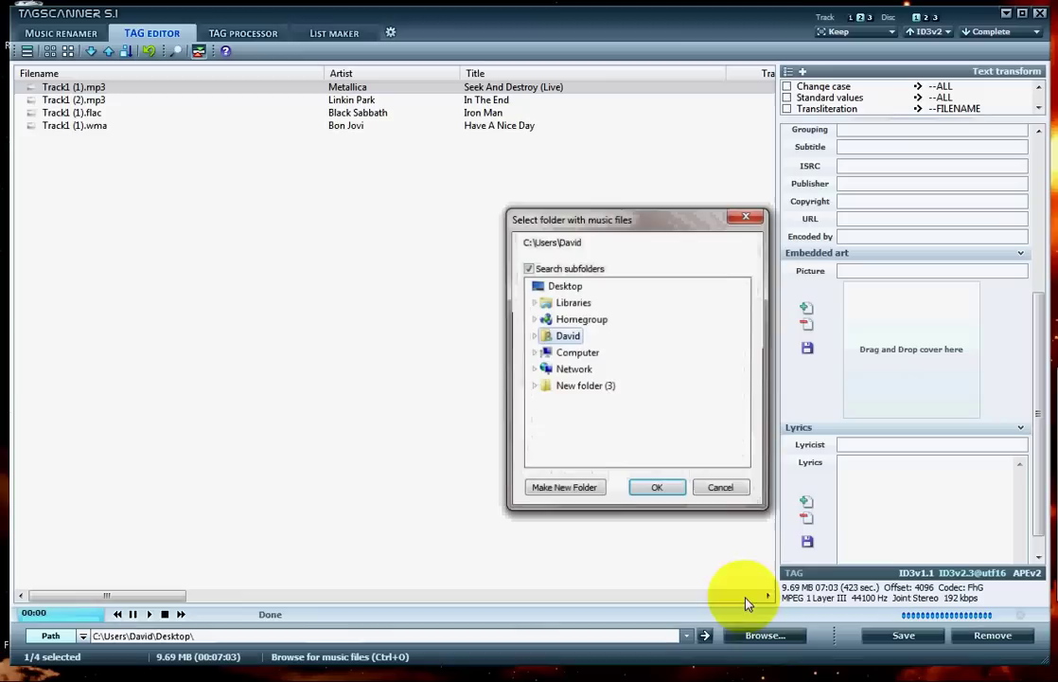
pyautogui.click(534, 337)
pyautogui.click(722, 491)
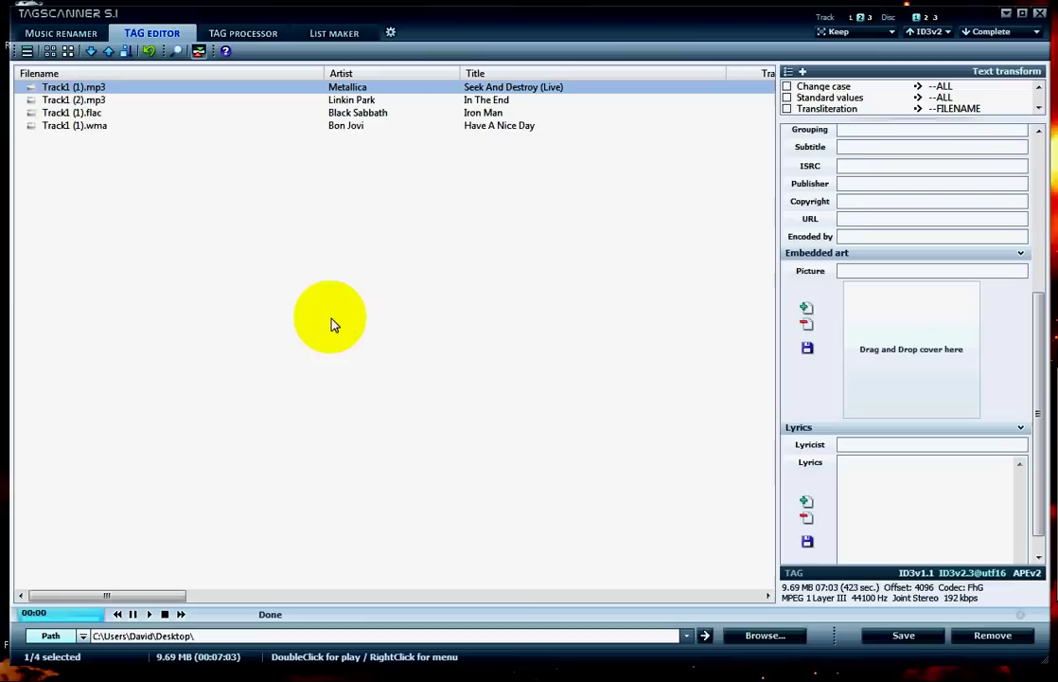
# Step: Examine the tag fields of the WMA, FLAC and both MP3 tracks one by one in the Tag Editor
pyautogui.click(102, 188)
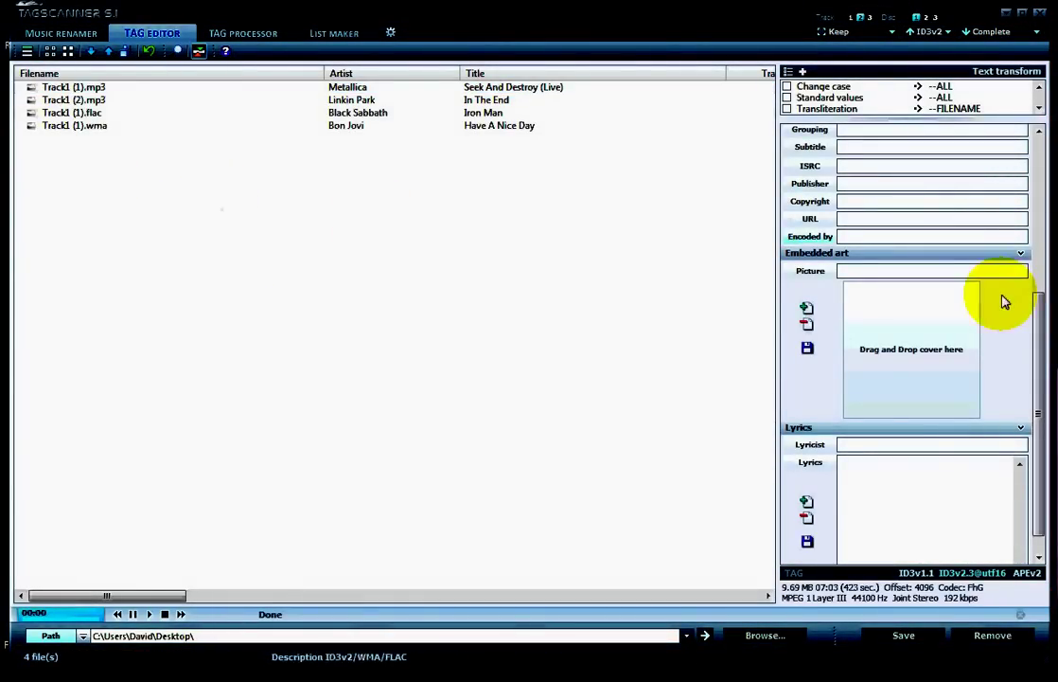
pyautogui.moveTo(1038, 319); pyautogui.dragTo(1038, 166)
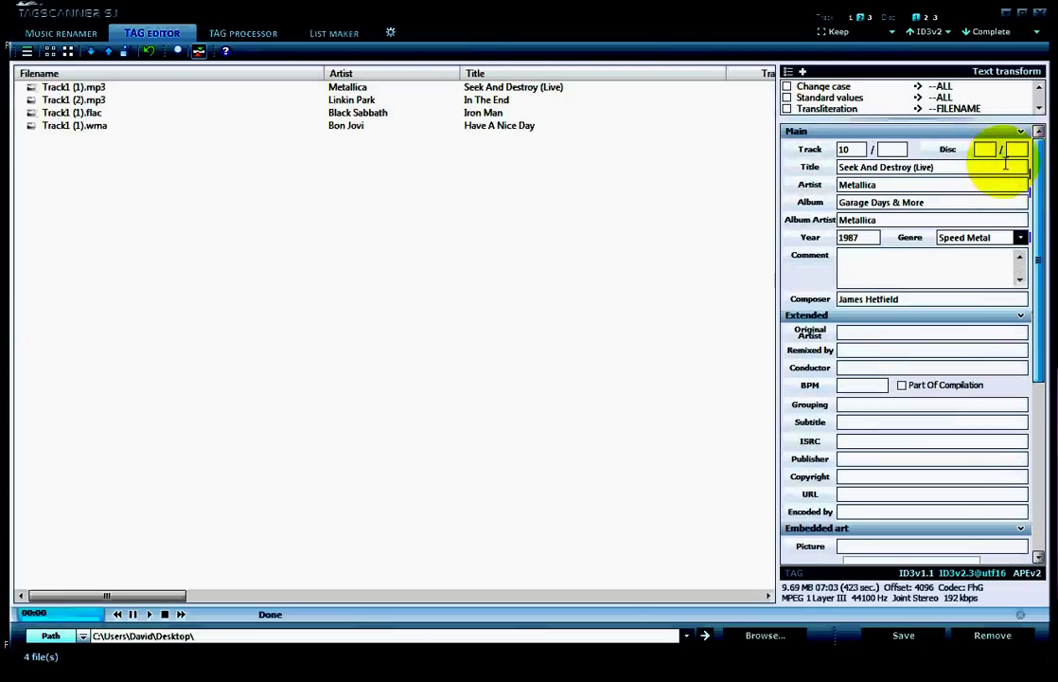
pyautogui.click(94, 112)
pyautogui.click(98, 127)
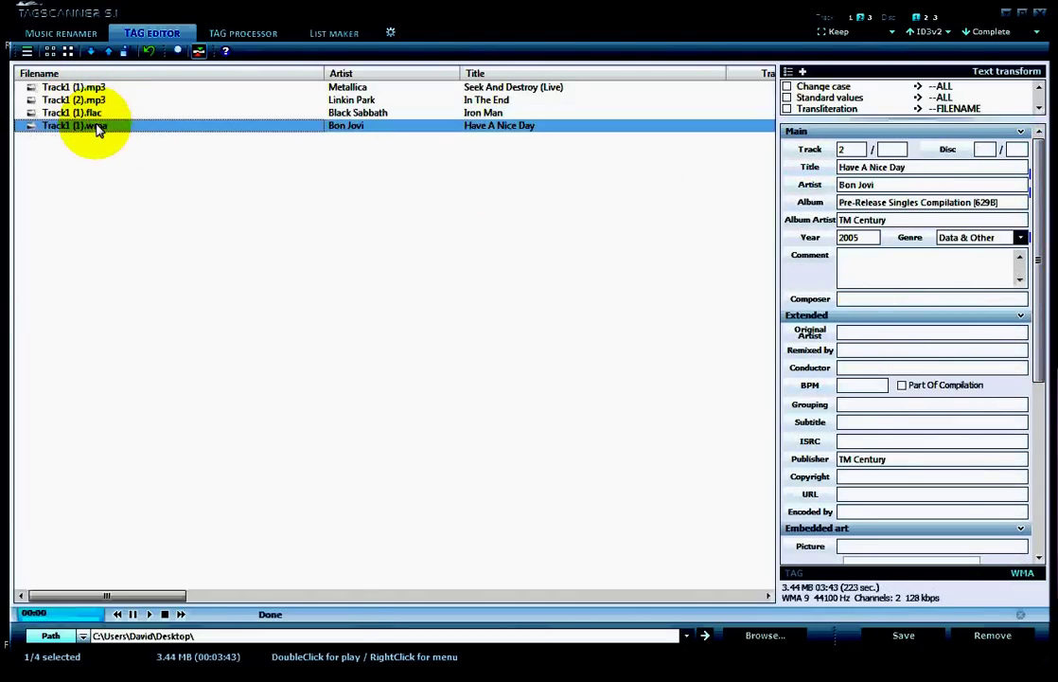
pyautogui.click(75, 112)
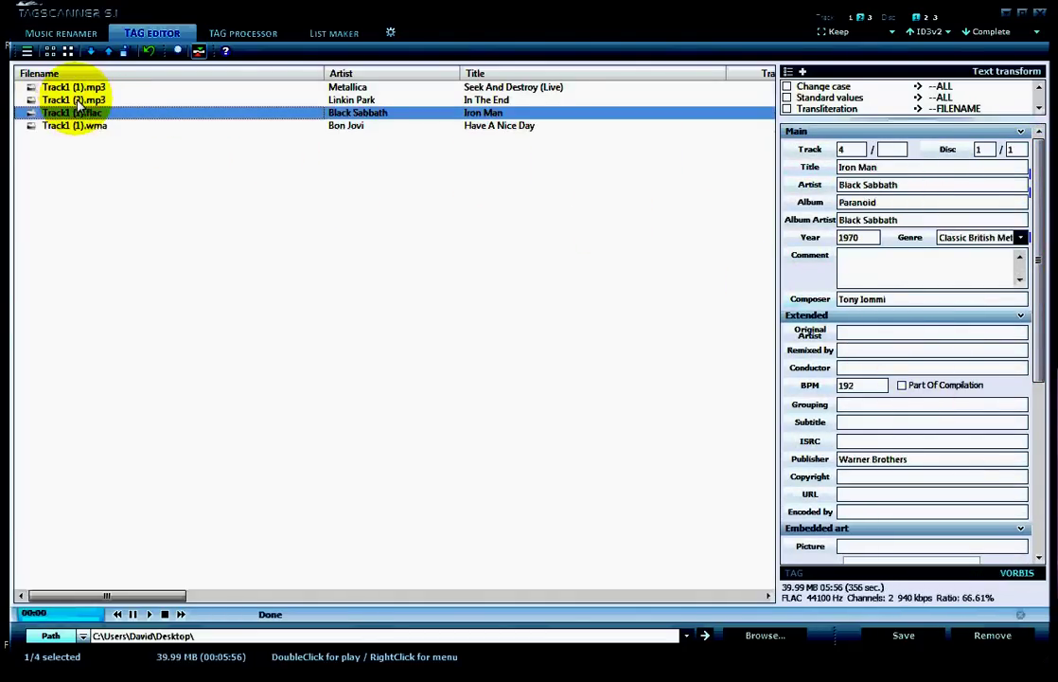
pyautogui.click(81, 101)
pyautogui.click(104, 87)
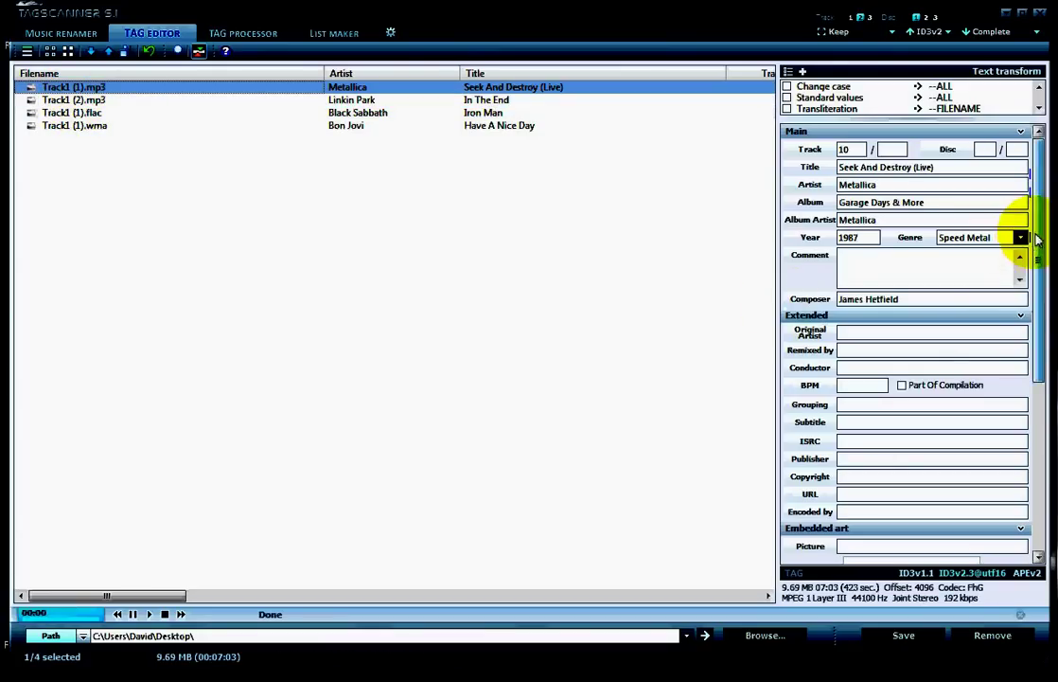
pyautogui.moveTo(1034, 238); pyautogui.dragTo(1039, 197)
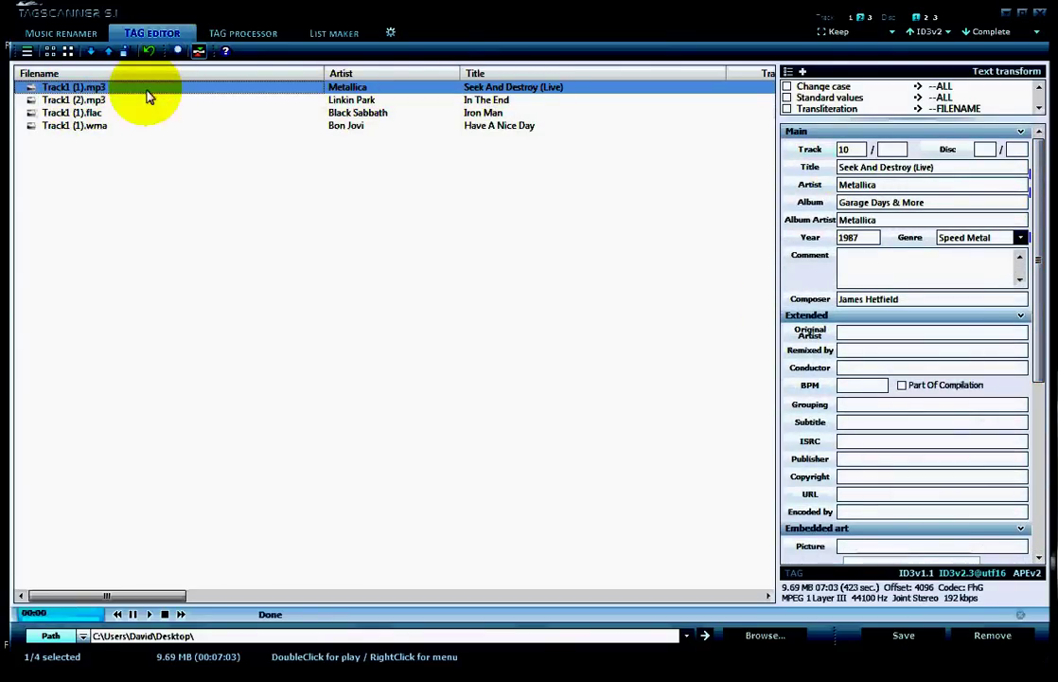
# Step: Select Track1 (1).mp3, compare its title tag with the %title% filename format, and open the Music Renamer for it
pyautogui.click(132, 182)
pyautogui.click(87, 88)
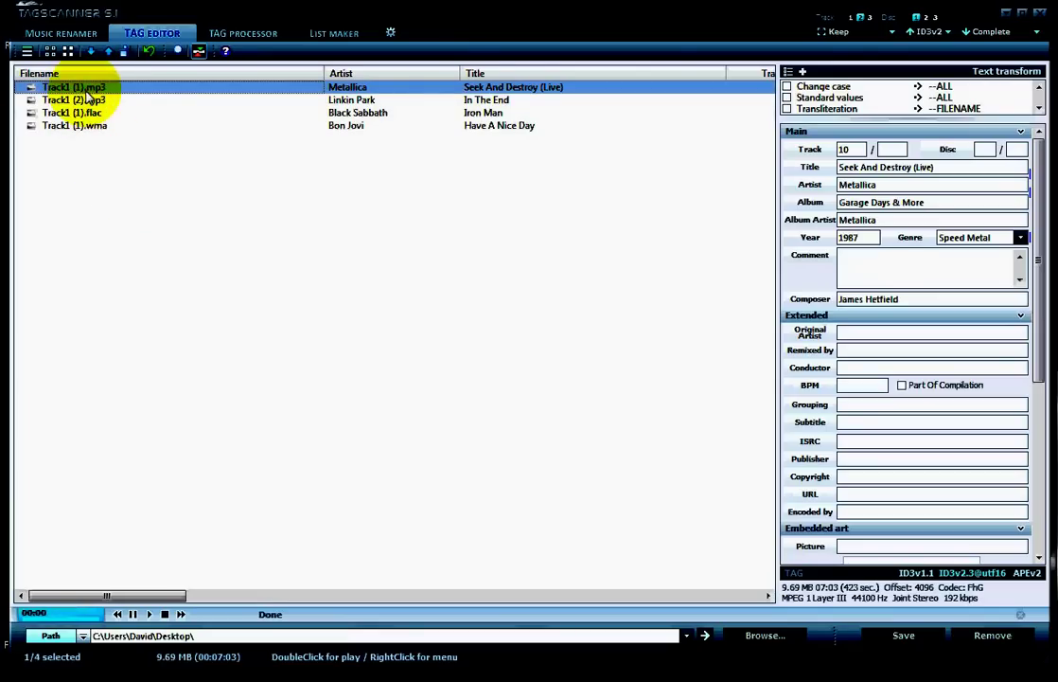
pyautogui.click(79, 36)
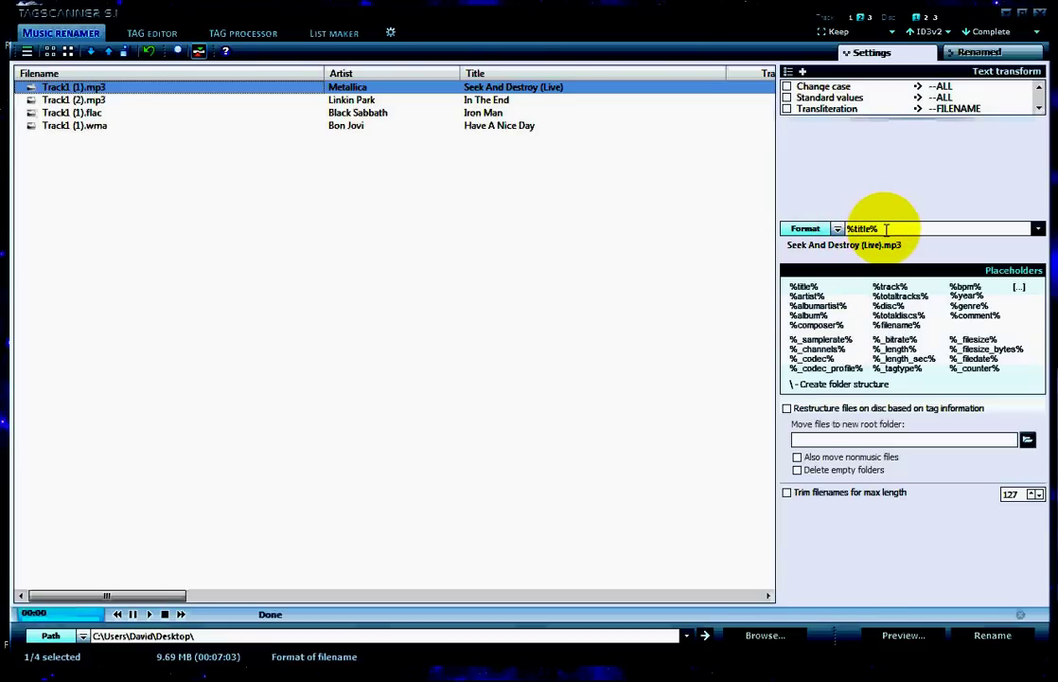
pyautogui.click(151, 34)
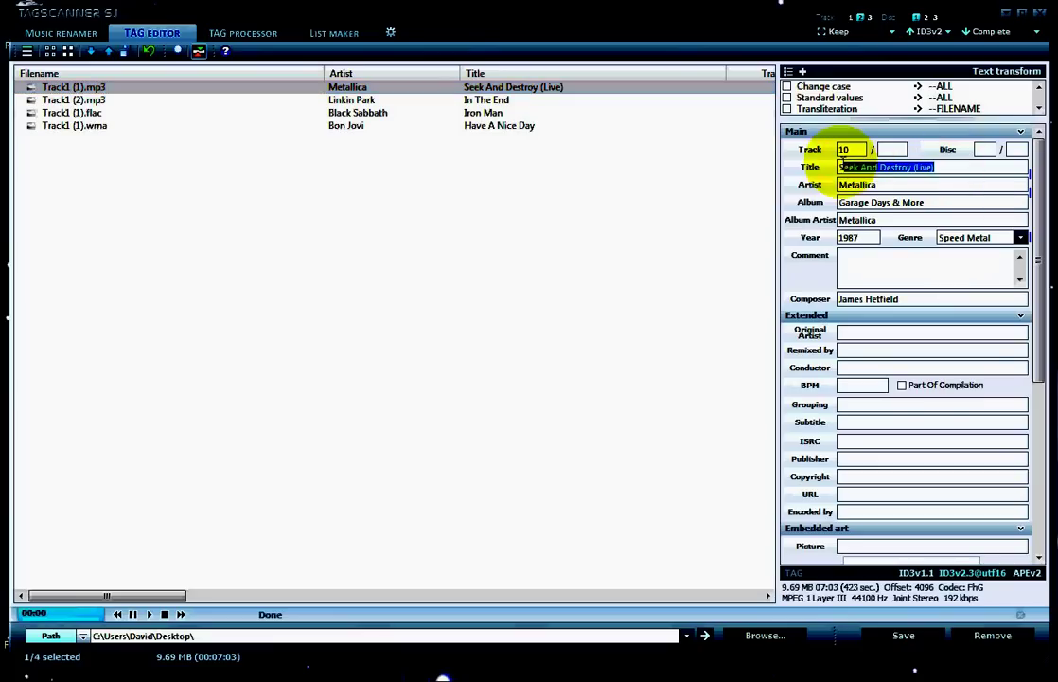
pyautogui.click(88, 39)
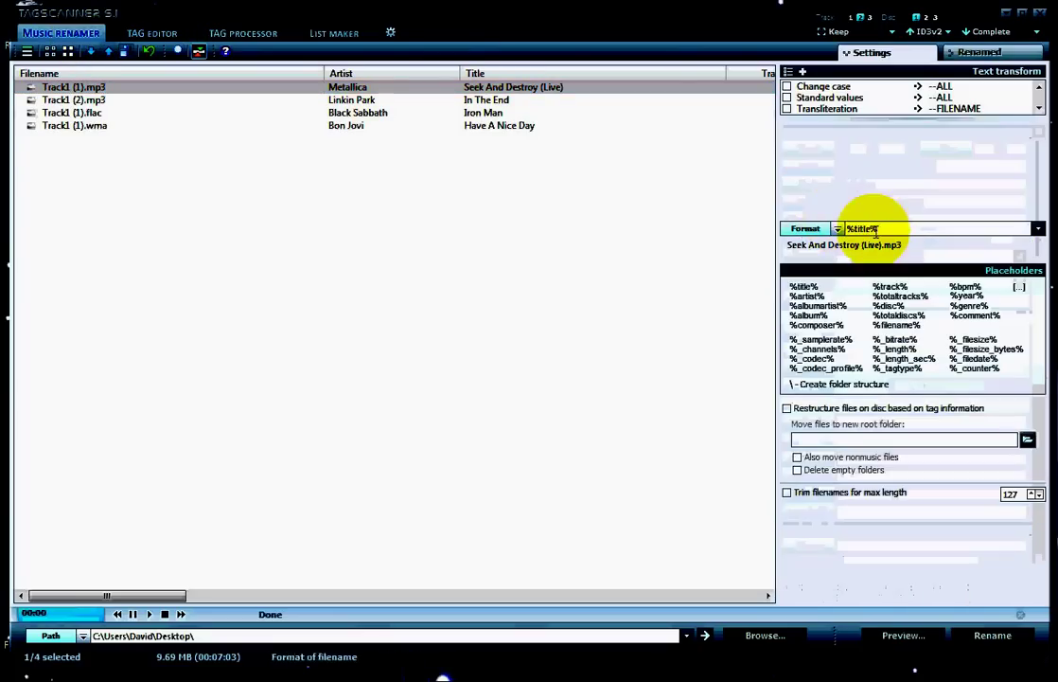
# Step: Set the filename format to %artist% - %title%, check the live preview, and rename Track1 (1).mp3 with it
pyautogui.click(807, 296)
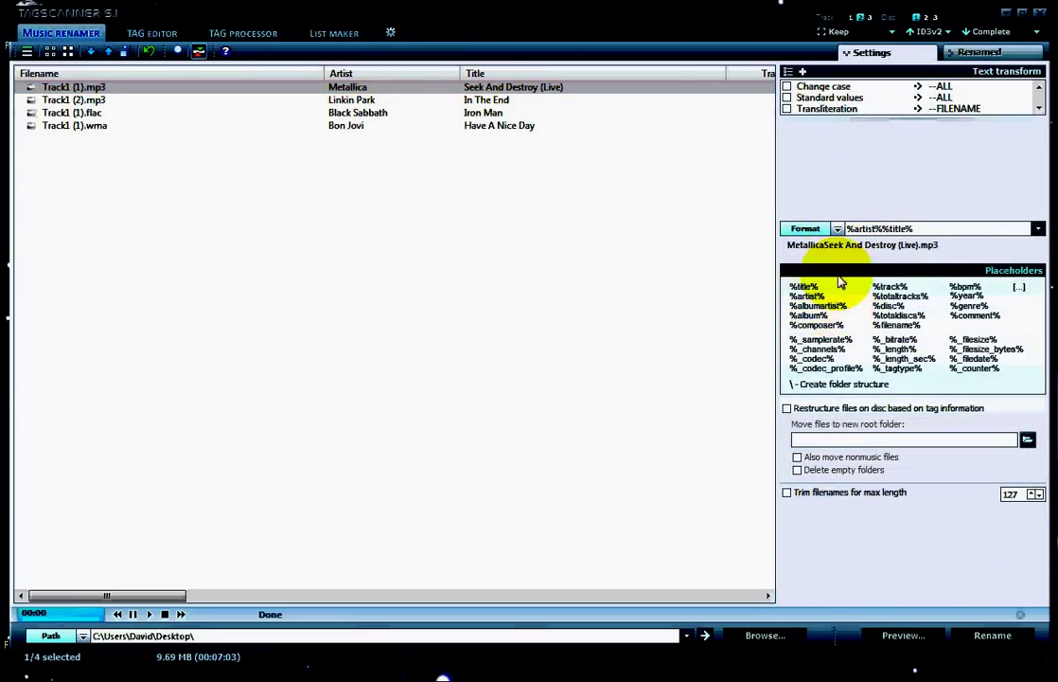
pyautogui.doubleClick(882, 228)
pyautogui.click(894, 230)
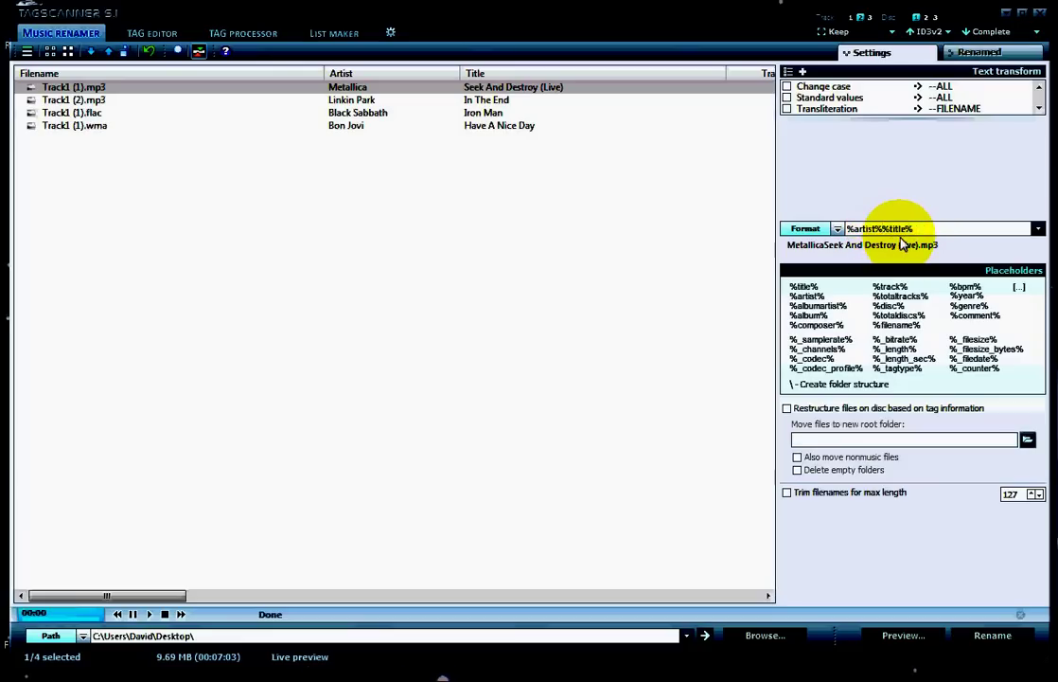
pyautogui.doubleClick(841, 244)
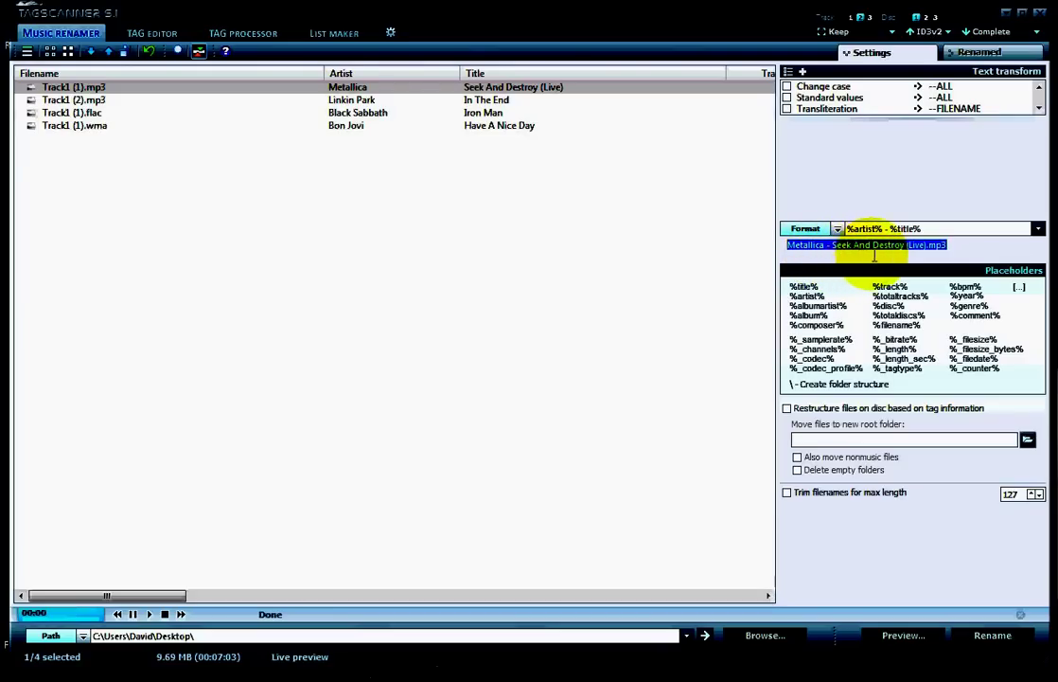
pyautogui.click(966, 245)
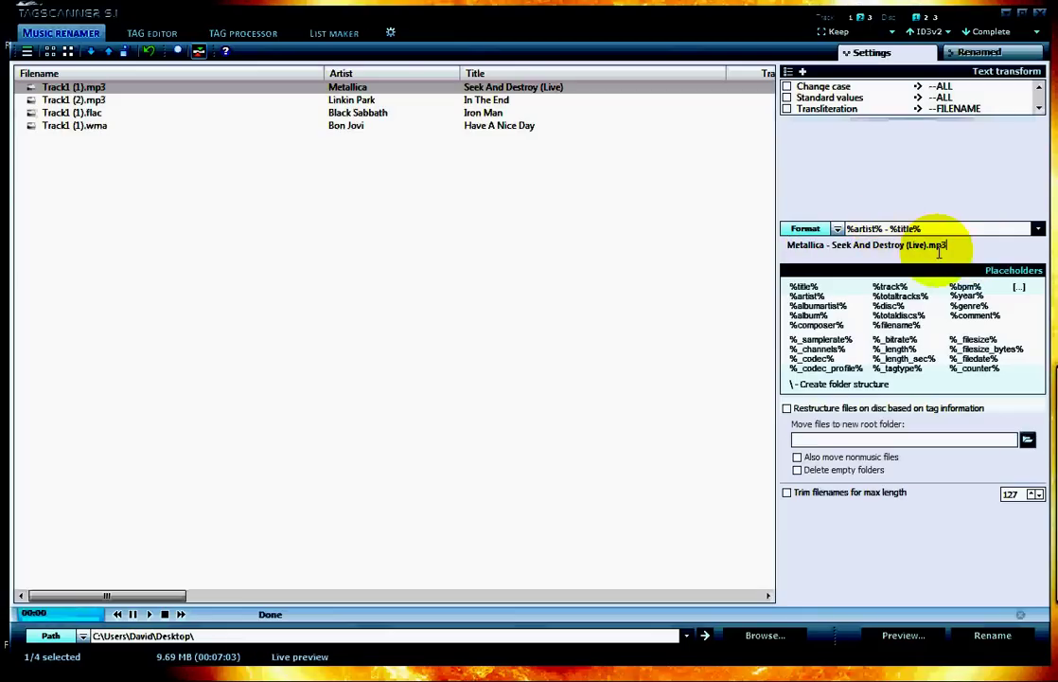
pyautogui.moveTo(959, 245); pyautogui.dragTo(760, 230)
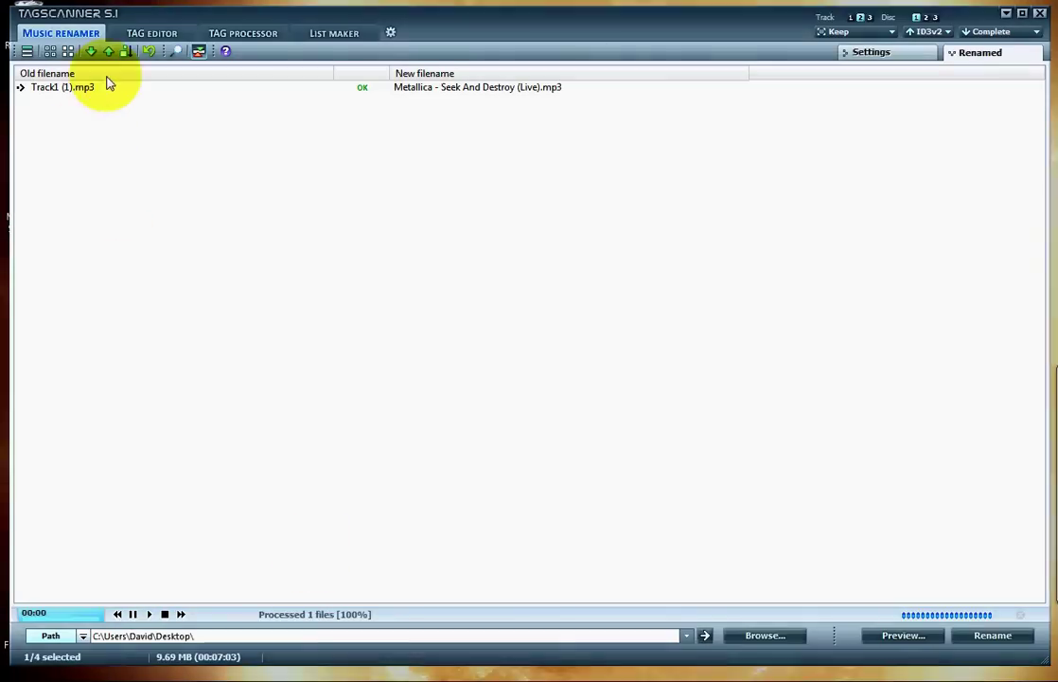
# Step: Check the renamed Metallica file in the Tag Editor and on the desktop, move it nearer the other tracks, and return to TagScanner
pyautogui.click(152, 36)
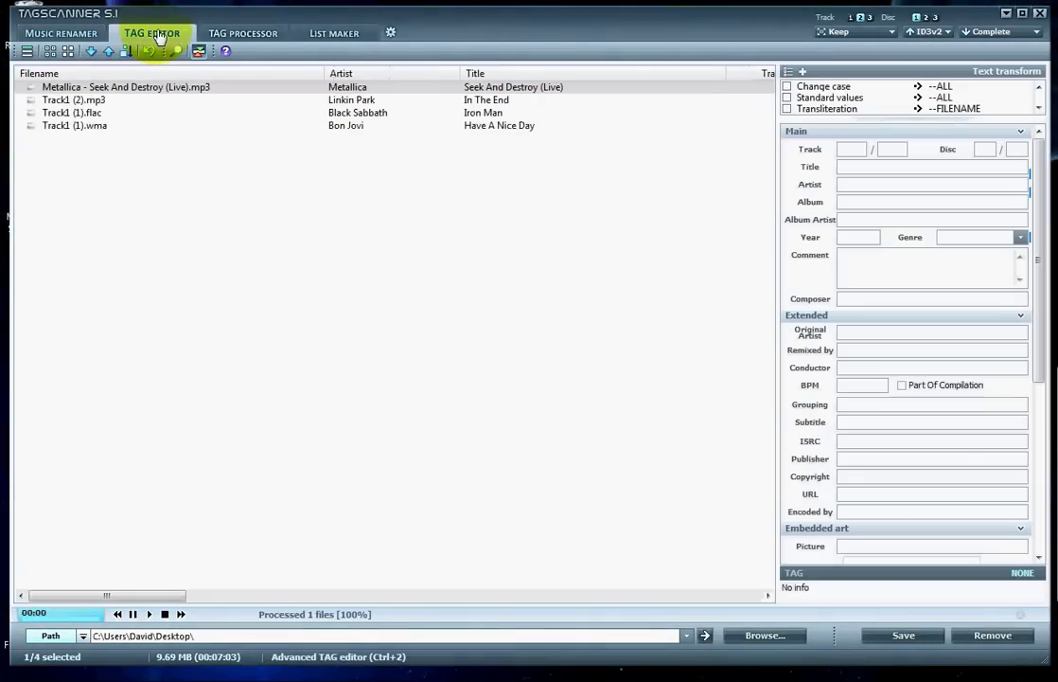
pyautogui.click(1006, 14)
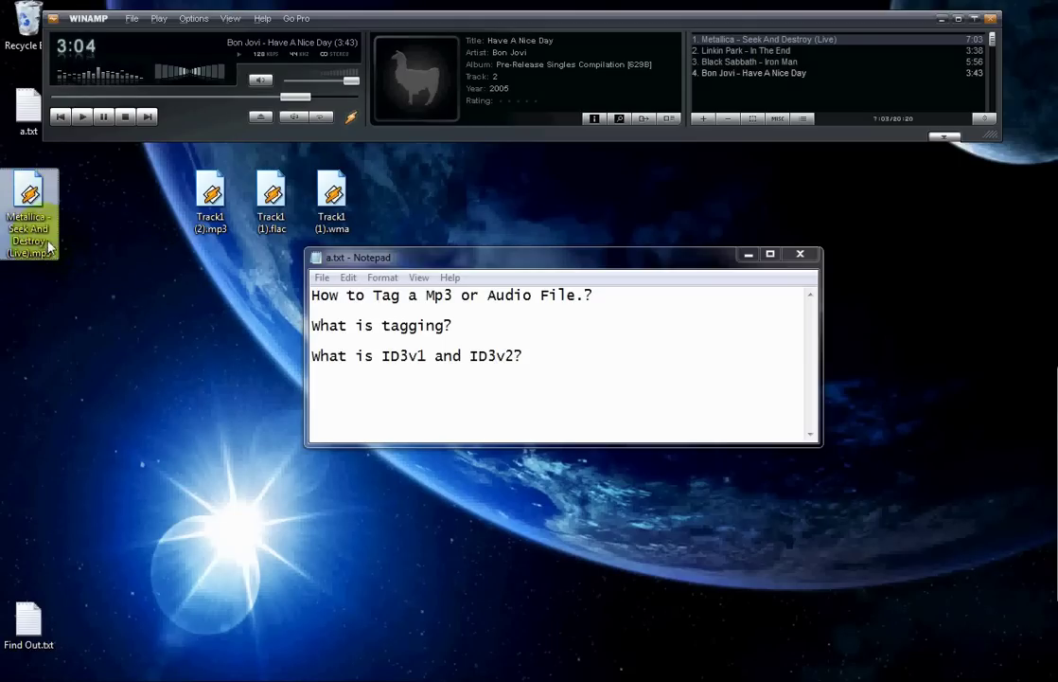
pyautogui.moveTo(28, 199); pyautogui.dragTo(285, 674)
pyautogui.click(125, 115)
pyautogui.click(102, 237)
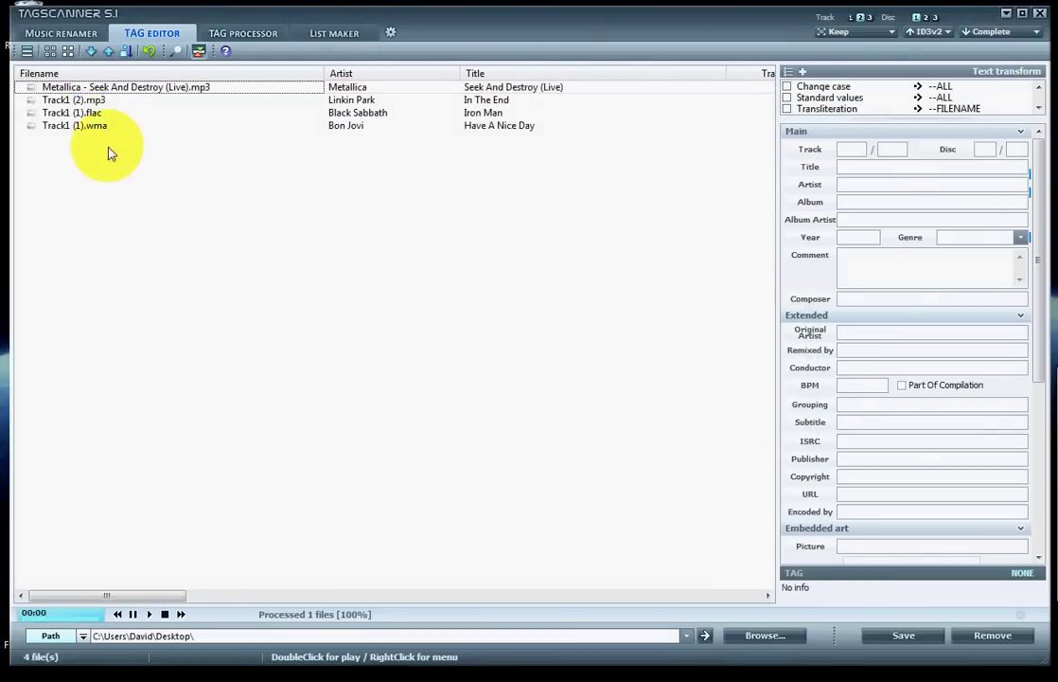
# Step: Select the three remaining Track1 files and rename them with the %artist% - %title% format in the Music Renamer
pyautogui.moveTo(119, 156); pyautogui.dragTo(82, 106)
pyautogui.moveTo(201, 201); pyautogui.dragTo(61, 83)
pyautogui.click(61, 34)
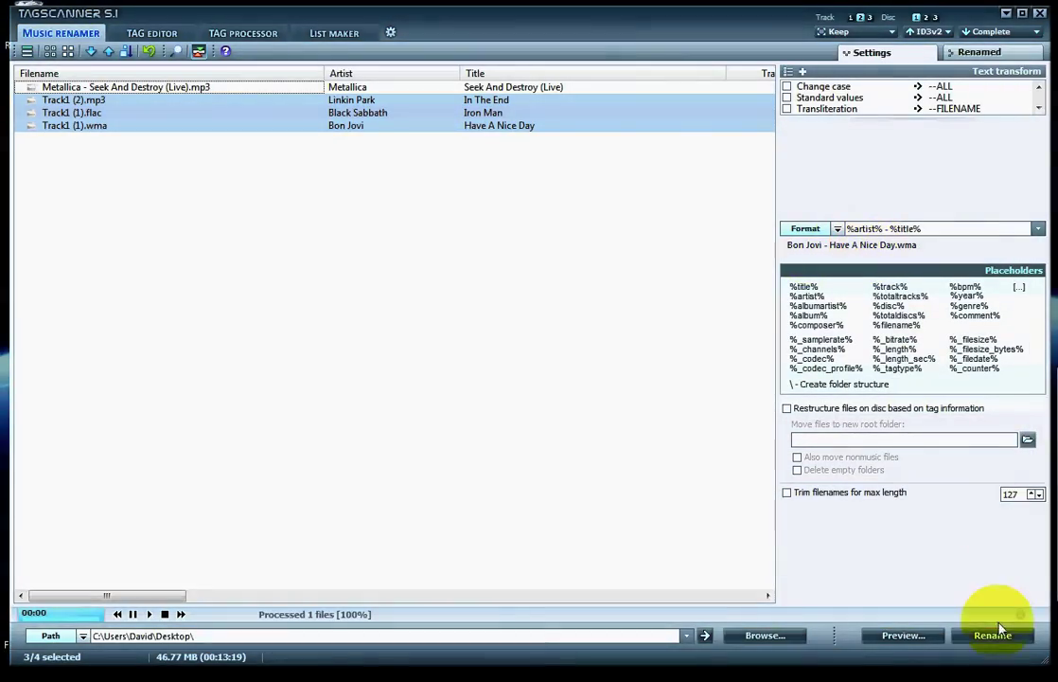
pyautogui.click(993, 635)
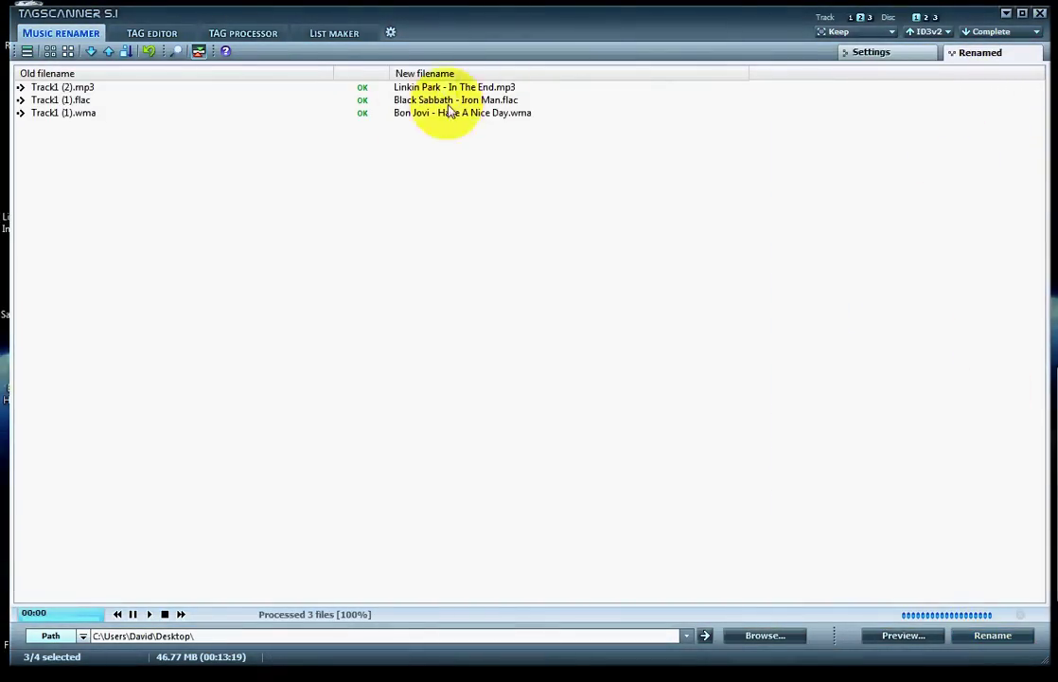
# Step: Reveal the desktop and line up the renamed Linkin Park, Black Sabbath and Bon Jovi files in a row beside the Metallica file
pyautogui.click(1037, 12)
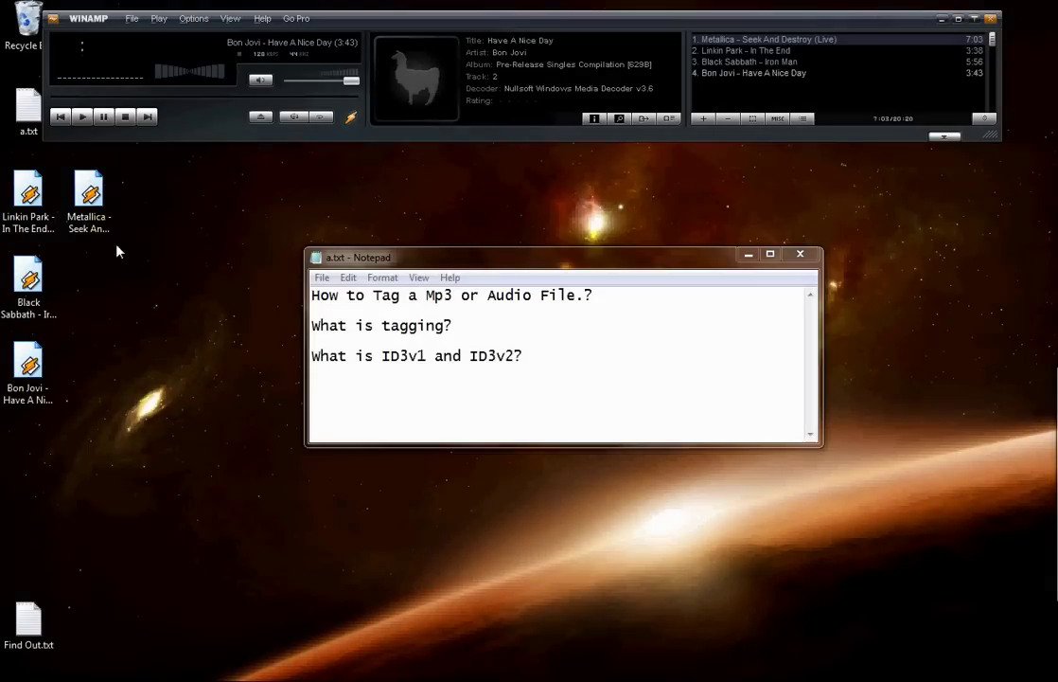
pyautogui.moveTo(29, 210); pyautogui.dragTo(152, 204)
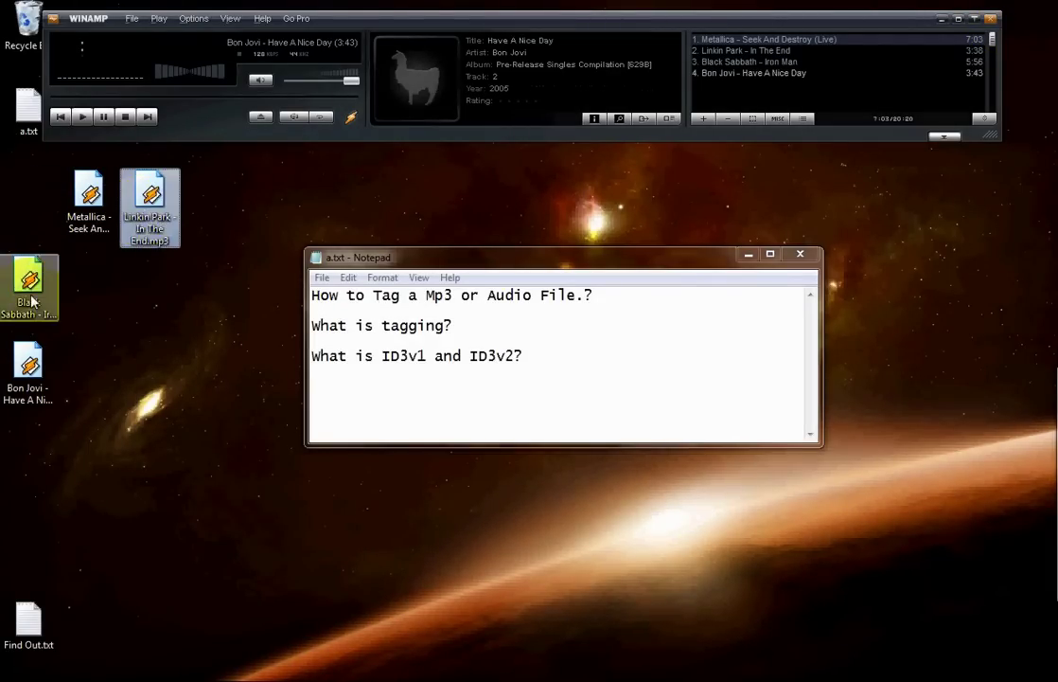
pyautogui.moveTo(28, 284); pyautogui.dragTo(272, 206)
pyautogui.moveTo(31, 365); pyautogui.dragTo(393, 194)
pyautogui.moveTo(272, 206); pyautogui.dragTo(219, 202)
pyautogui.moveTo(393, 194); pyautogui.dragTo(272, 196)
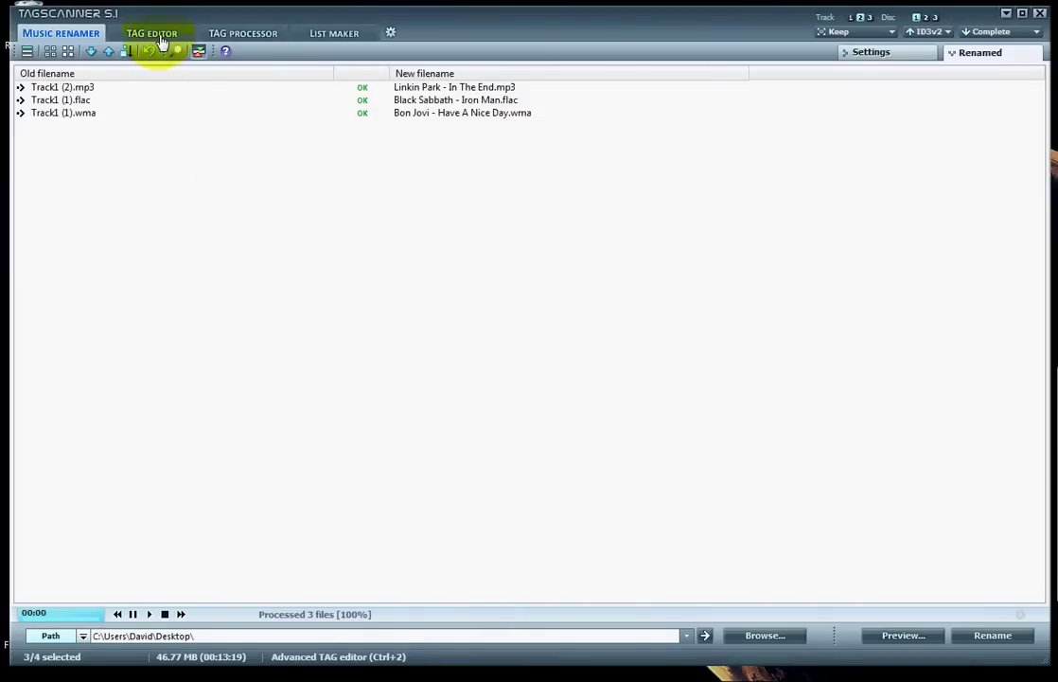
# Step: Return to TagScanner's Tag Editor and examine the main, extended, embedded art and lyrics fields, minimising the Winamp window covering it
pyautogui.click(153, 34)
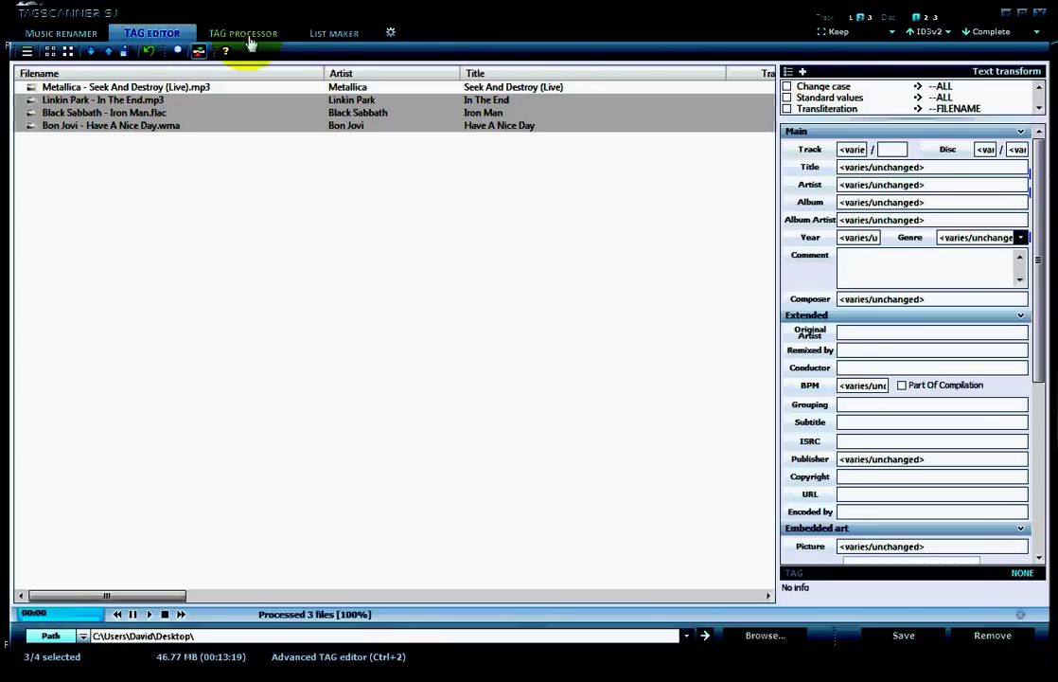
pyautogui.moveTo(1036, 233); pyautogui.dragTo(1044, 395)
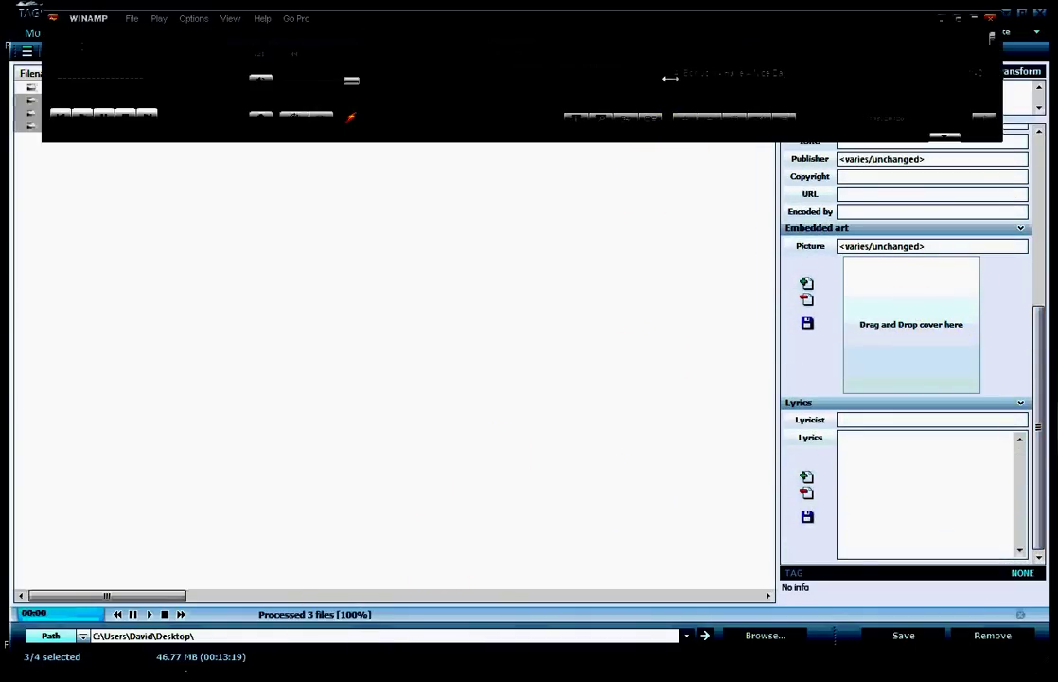
pyautogui.click(944, 19)
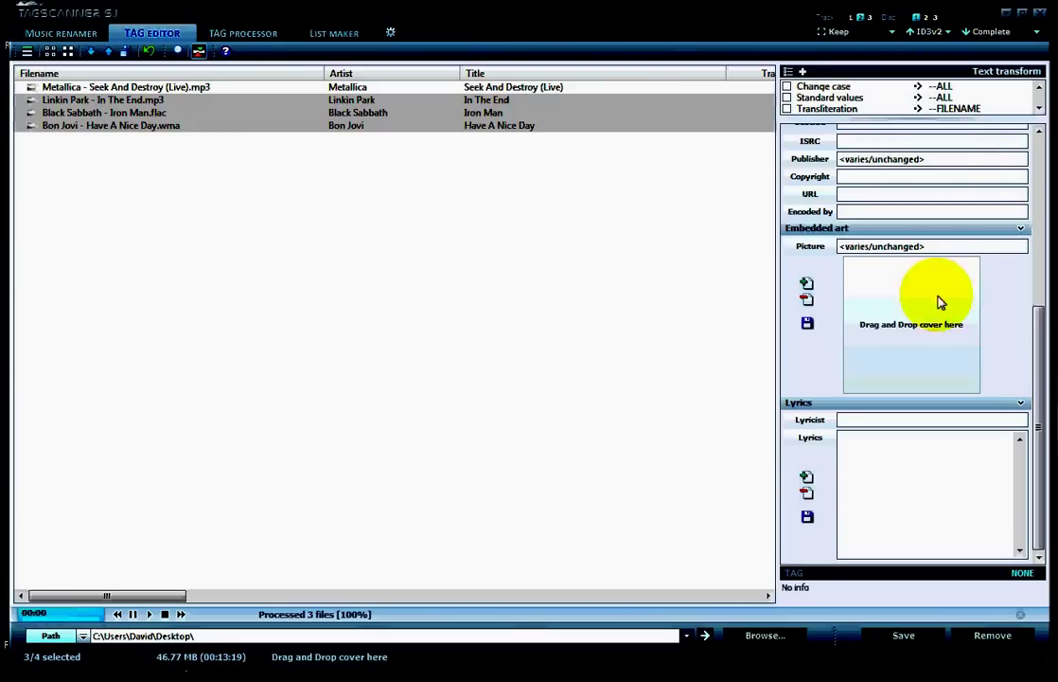
pyautogui.moveTo(1035, 336); pyautogui.dragTo(1035, 153)
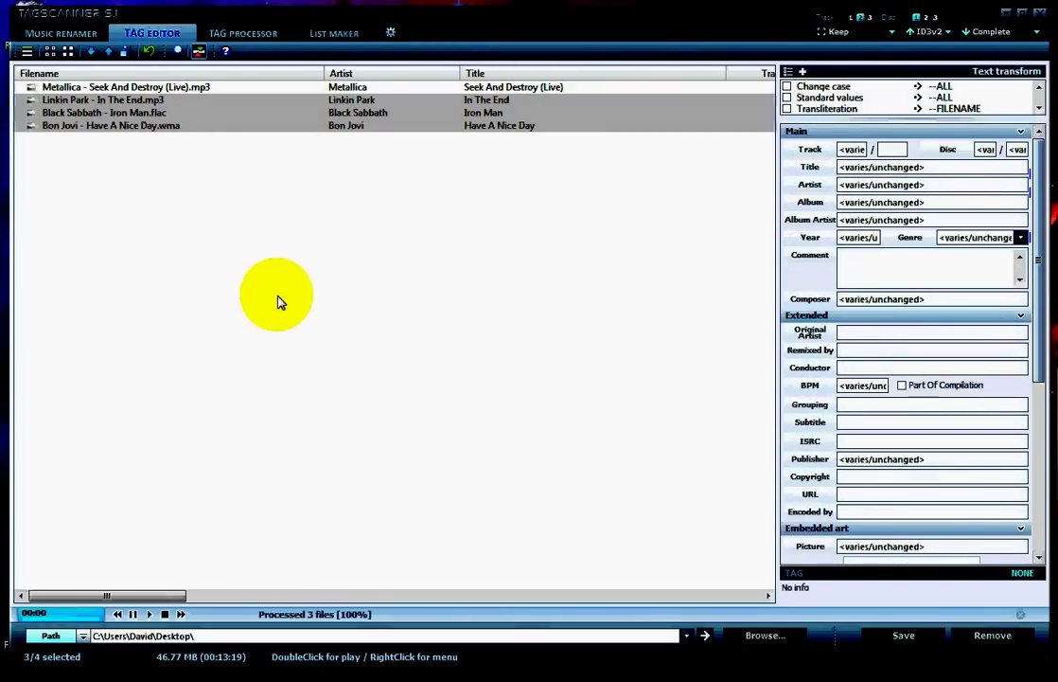
# Step: Clear the file selection and examine the tags of the Metallica, Linkin Park, Black Sabbath and Bon Jovi files, ending on Metallica
pyautogui.moveTo(474, 409); pyautogui.dragTo(138, 259)
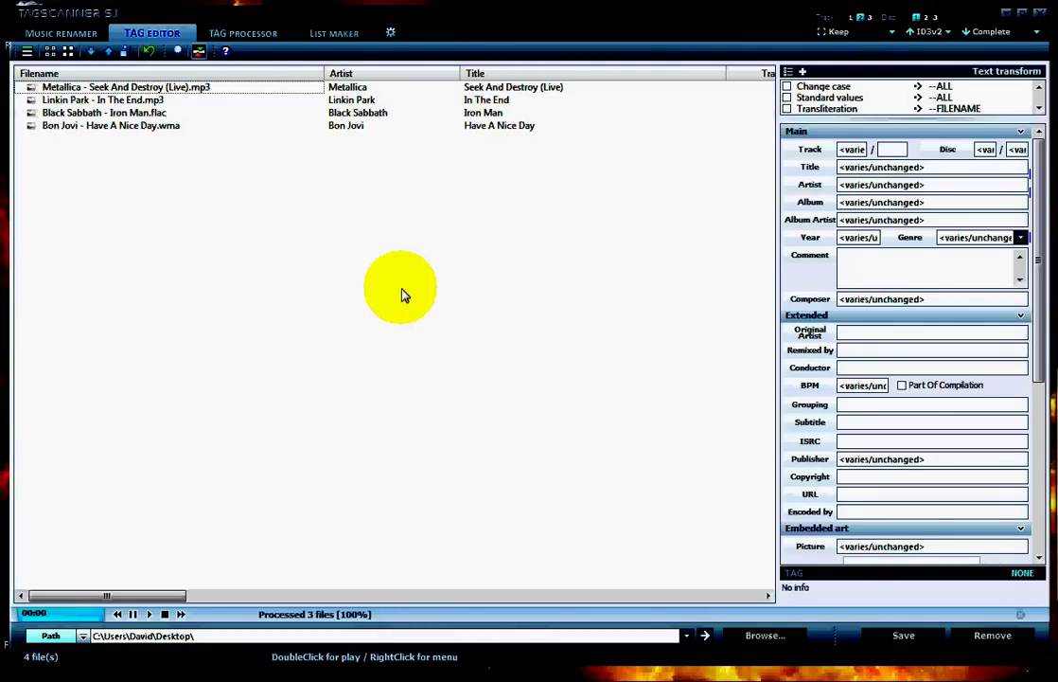
pyautogui.click(95, 86)
pyautogui.click(117, 99)
pyautogui.click(123, 126)
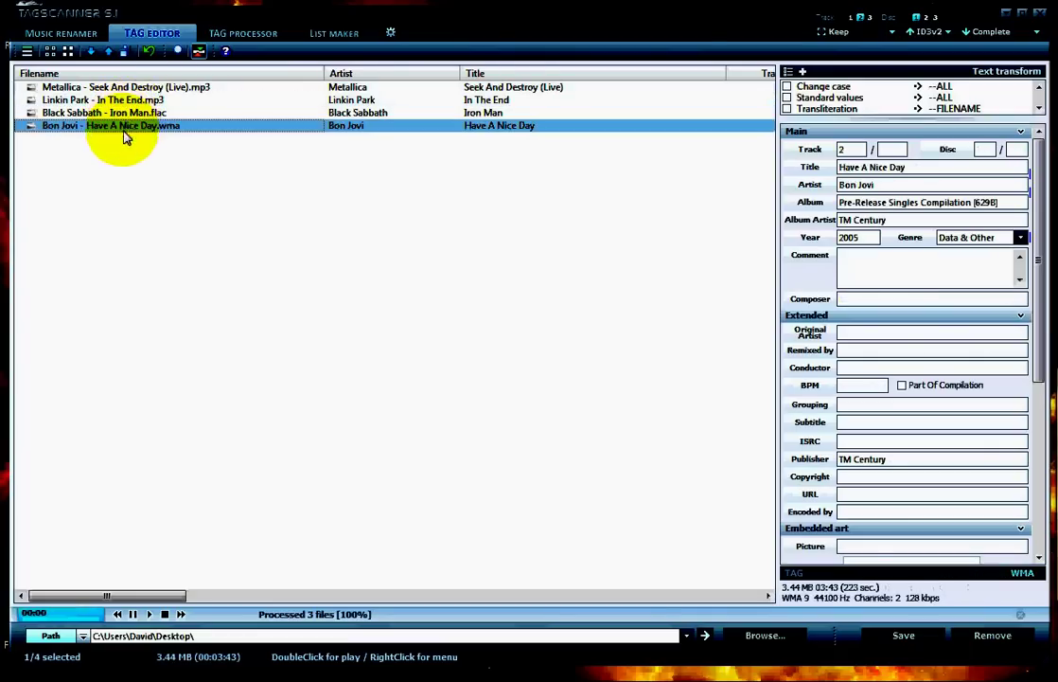
pyautogui.click(119, 112)
pyautogui.click(125, 99)
pyautogui.click(133, 87)
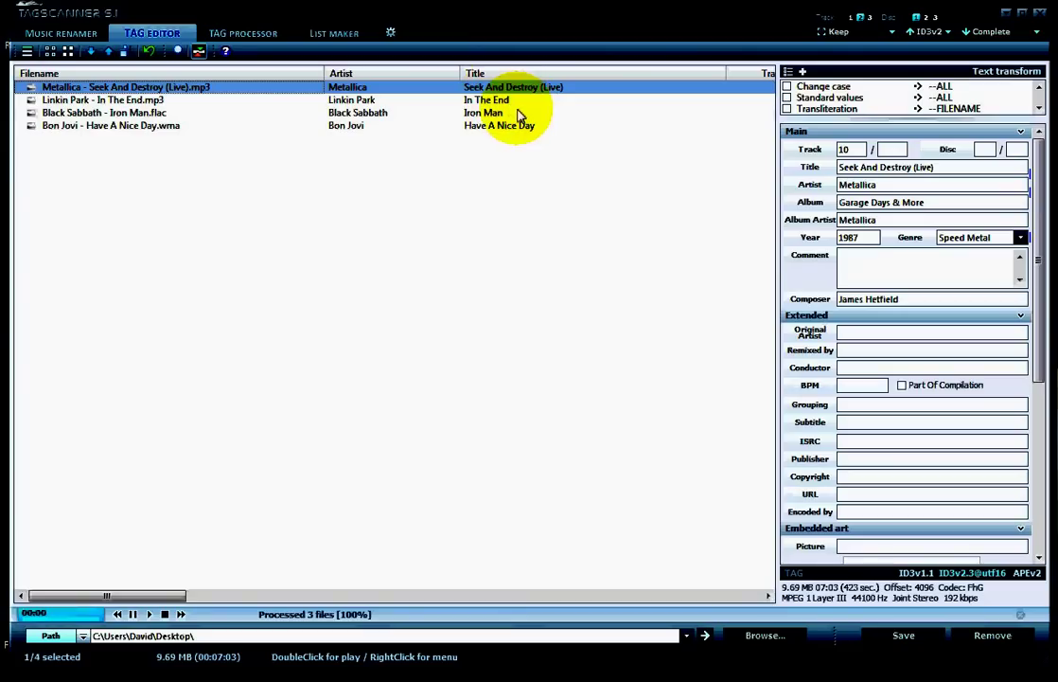
# Step: Highlight the Metallica file's artist and album tags, look at the Tag Processor's online search settings, and return to the Tag Editor
pyautogui.doubleClick(842, 182)
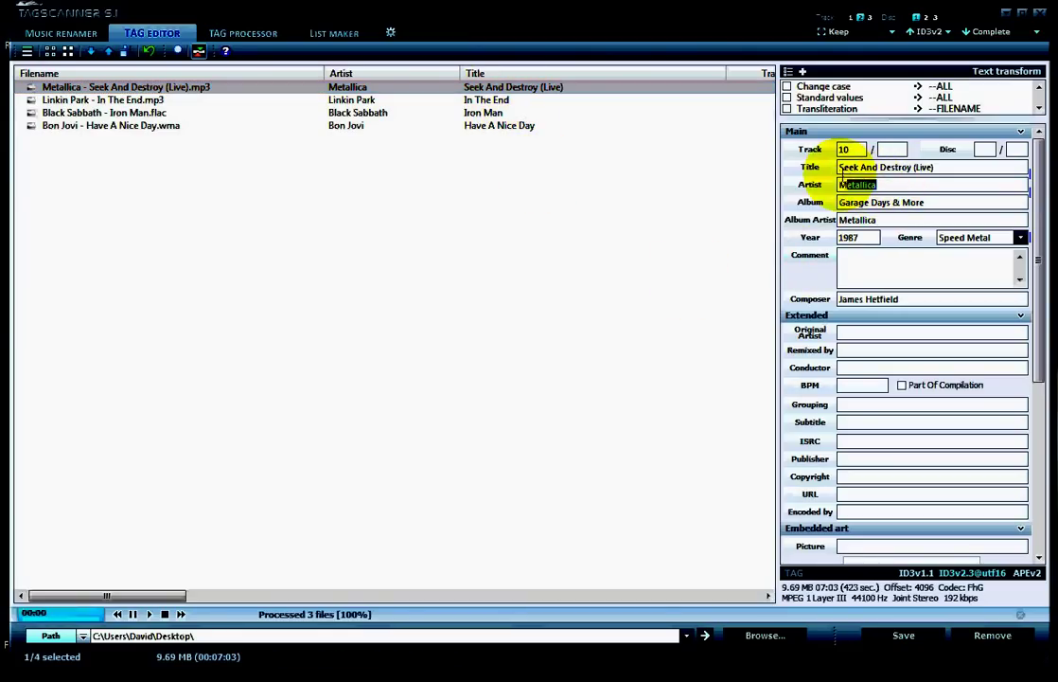
pyautogui.doubleClick(858, 202)
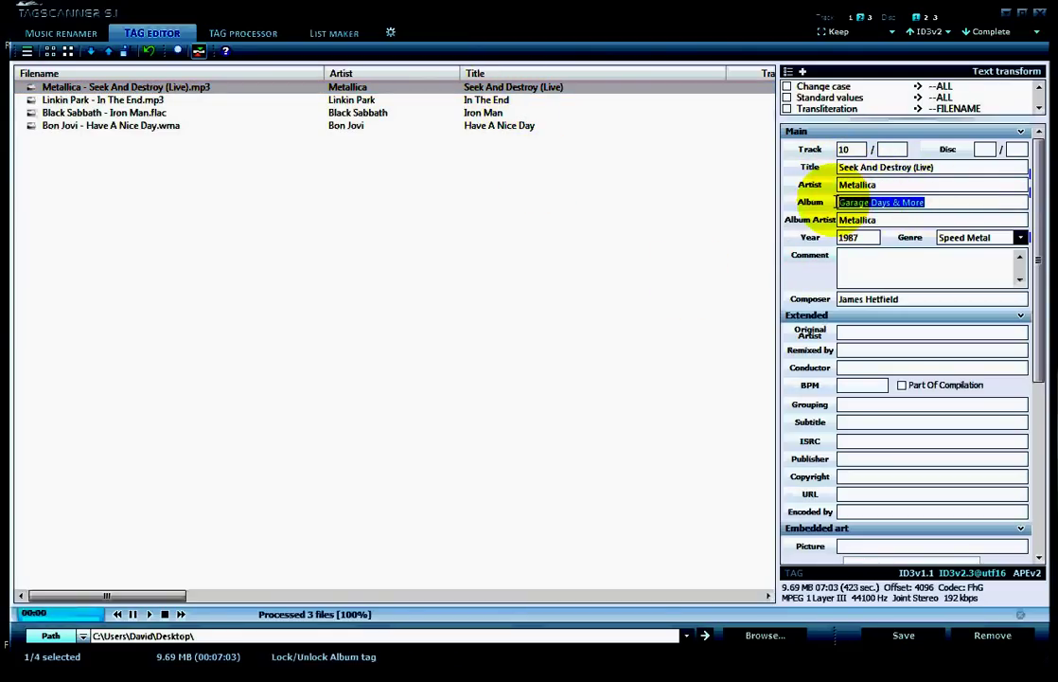
pyautogui.click(239, 34)
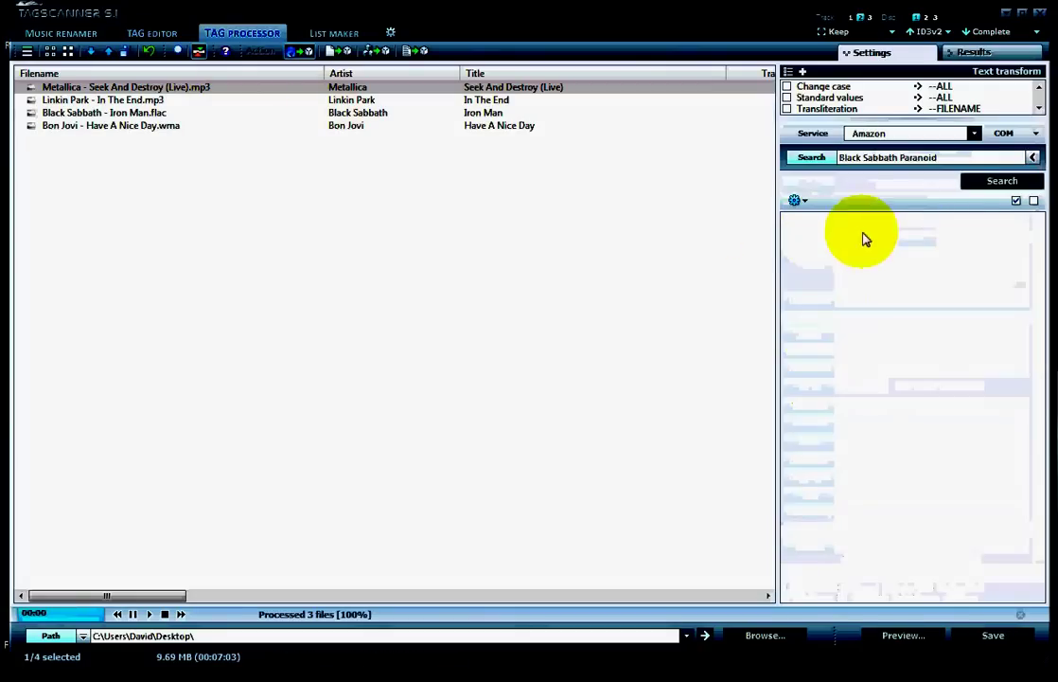
pyautogui.click(152, 33)
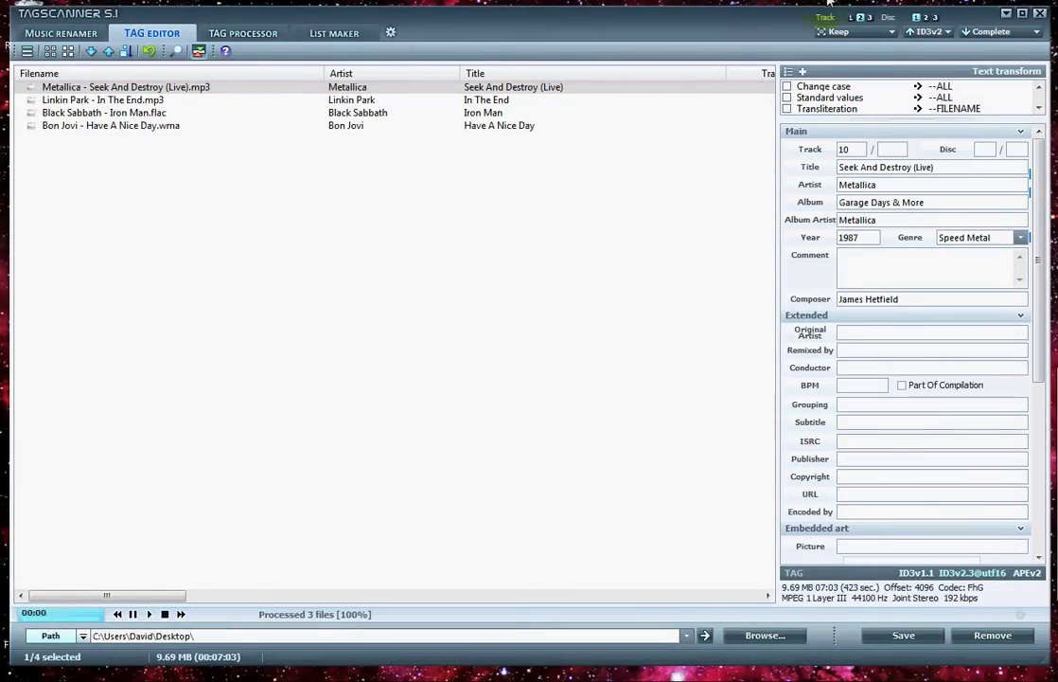
# Step: Minimise TagScanner and close the a.txt note in Notepad, saving its changes
pyautogui.click(1006, 13)
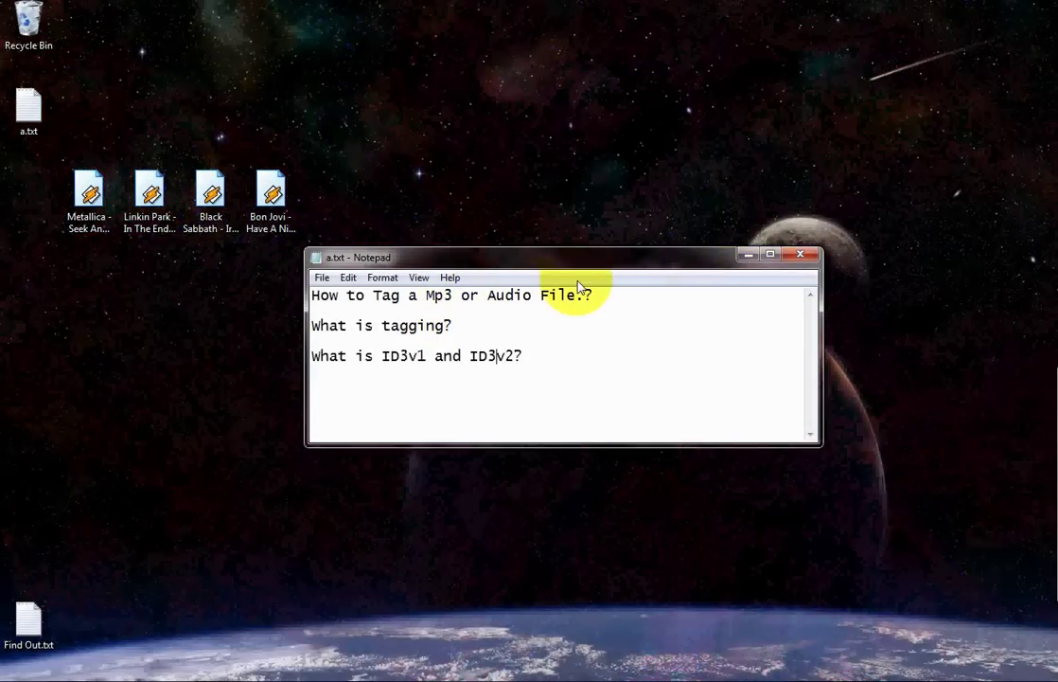
pyautogui.click(800, 254)
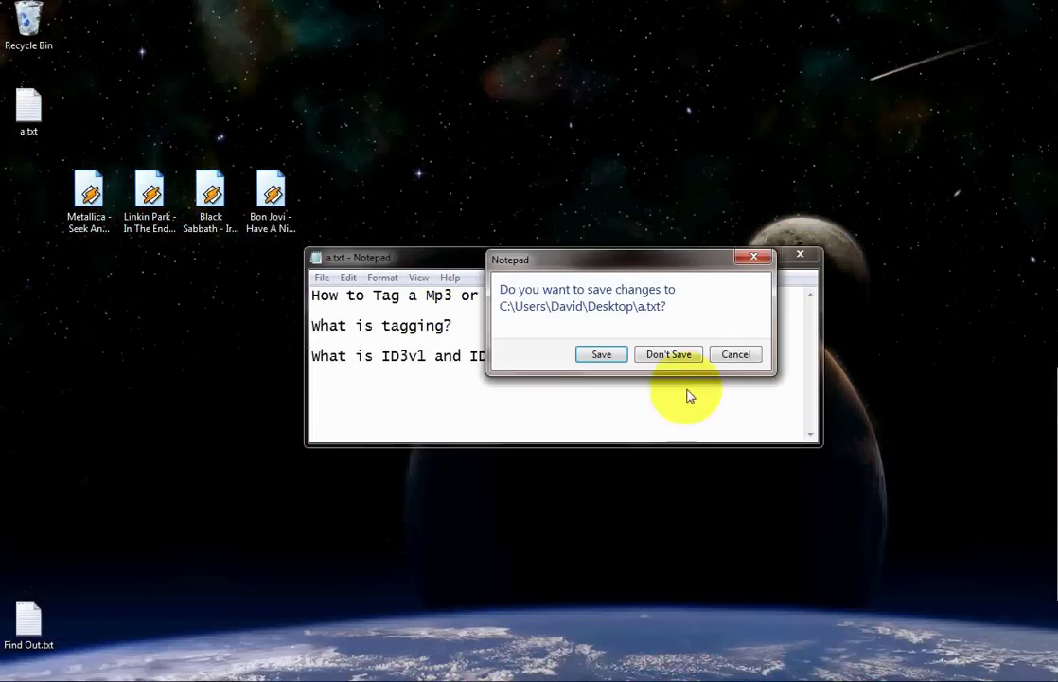
pyautogui.click(603, 362)
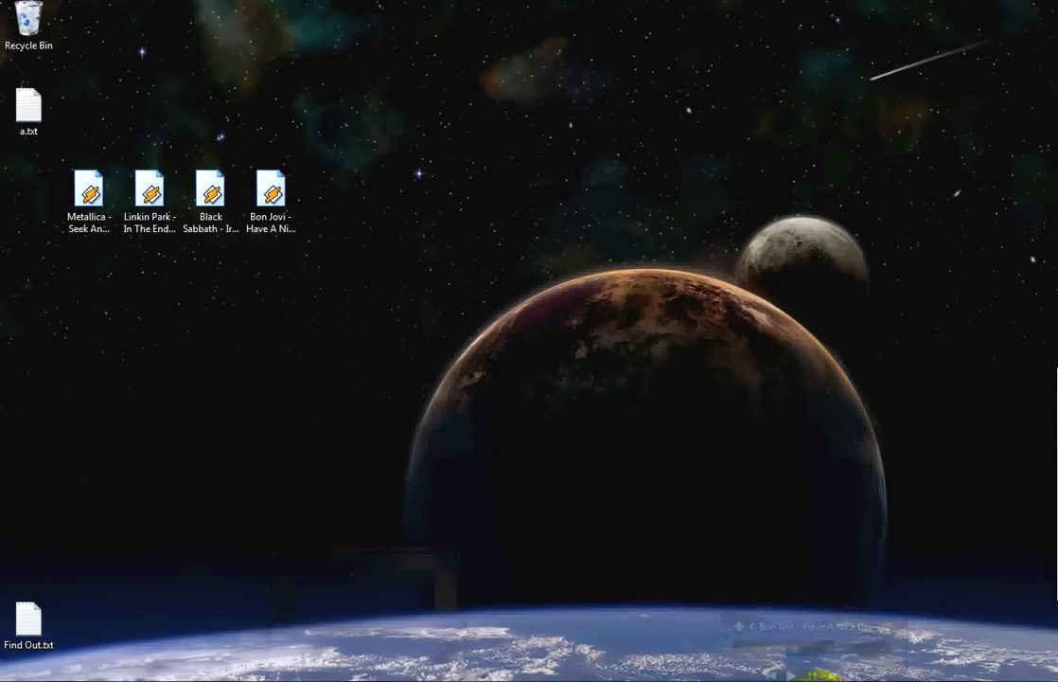
# Step: Bring up the Winamp window, widen its track information pane against the playlist, and clear the selection around the desktop music files
pyautogui.click(814, 667)
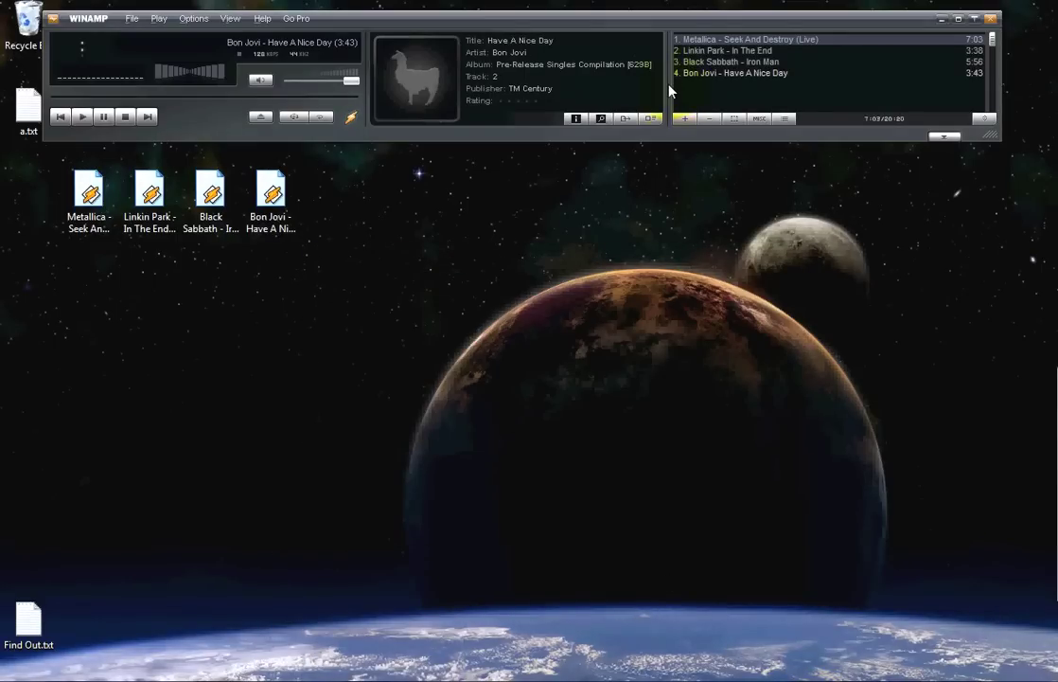
pyautogui.moveTo(669, 90); pyautogui.dragTo(691, 91)
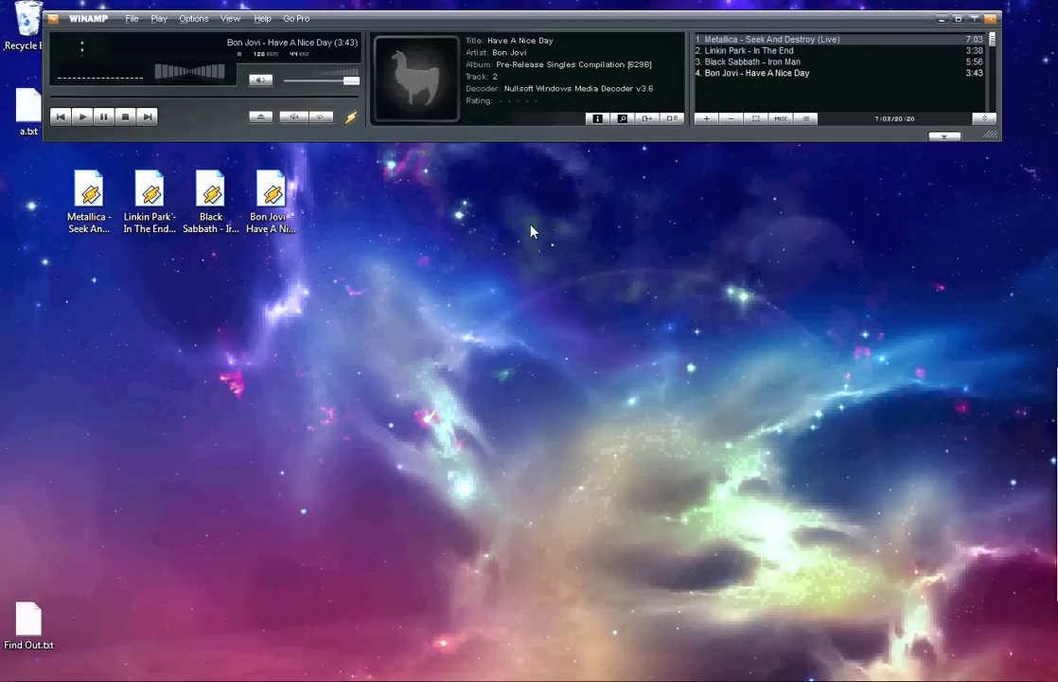
pyautogui.moveTo(353, 240); pyautogui.dragTo(76, 180)
pyautogui.click(284, 270)
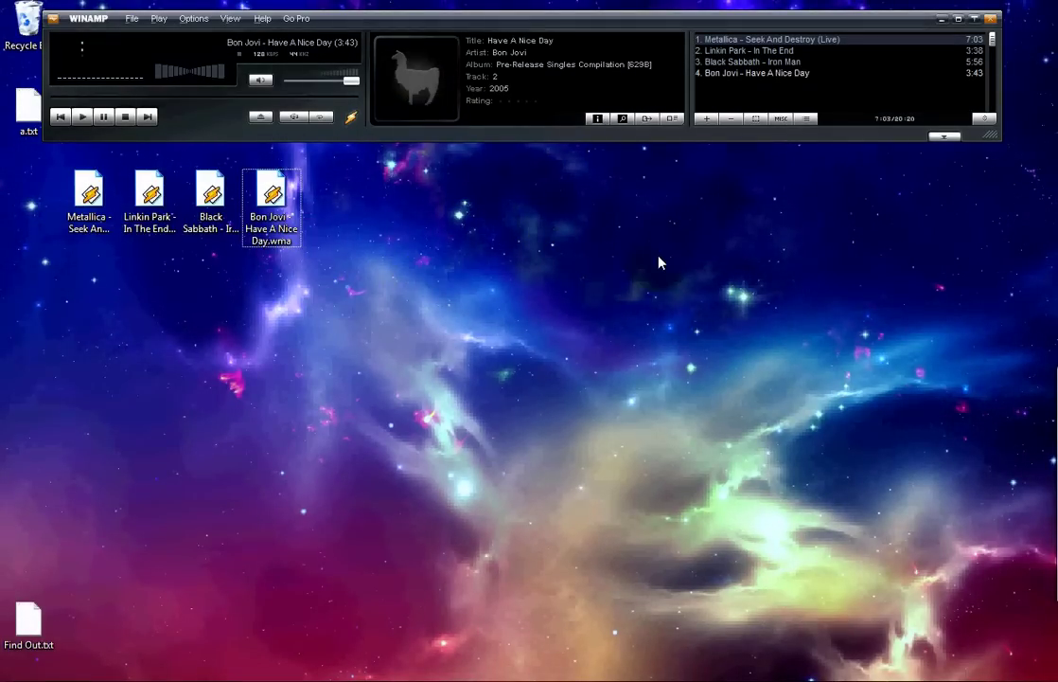